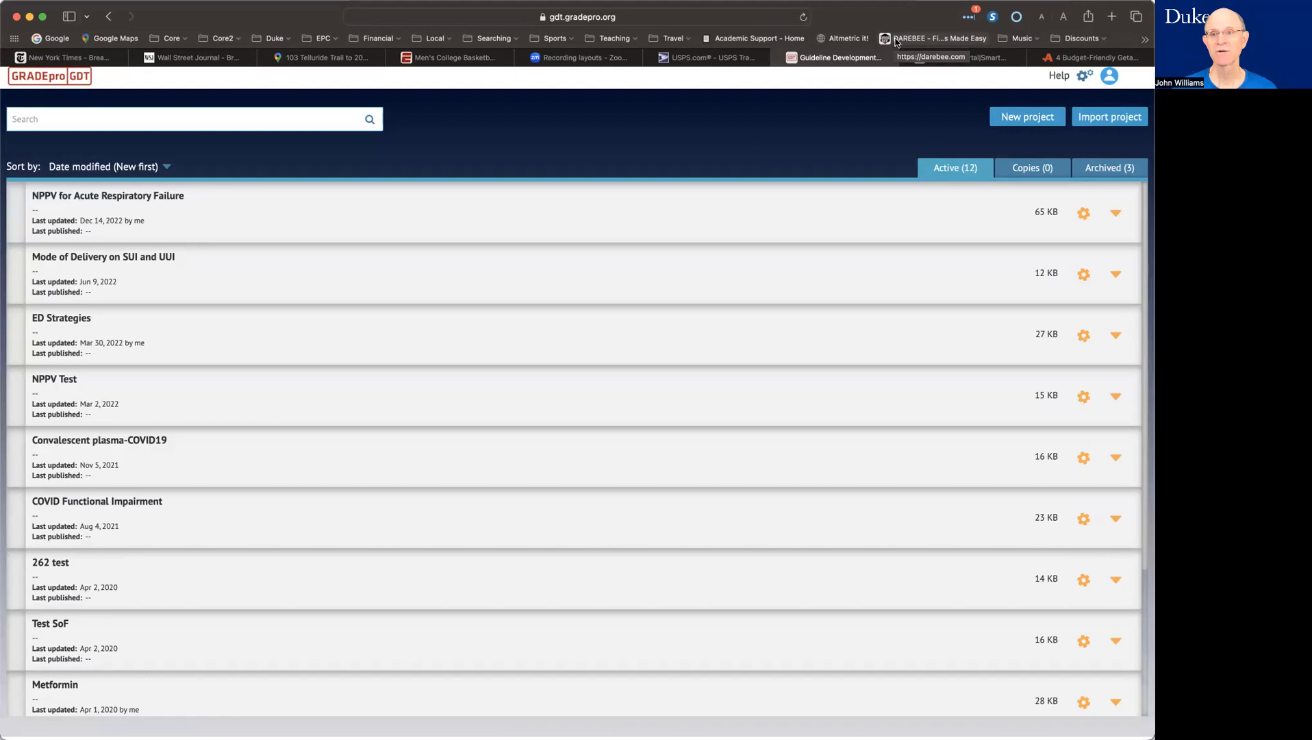
Create a new project named Post-Hospitalization.
click(1029, 117)
click(545, 400)
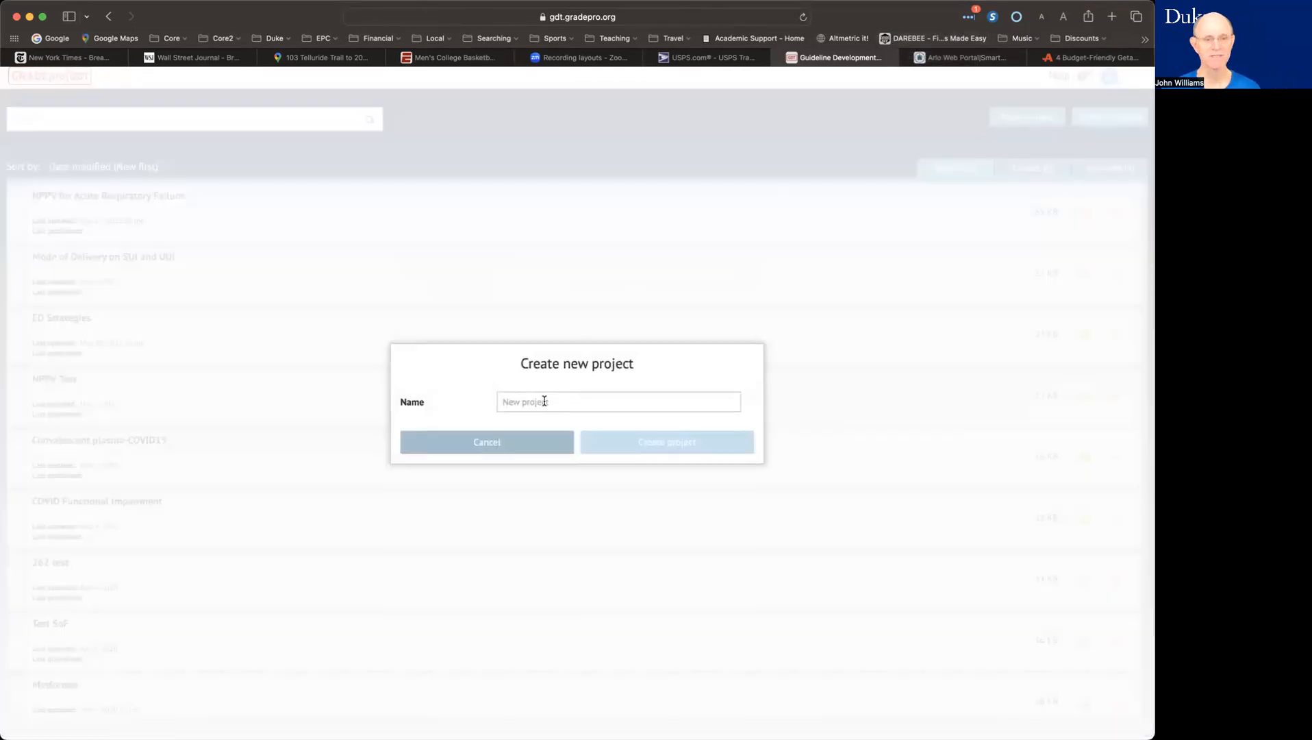
text(Post)
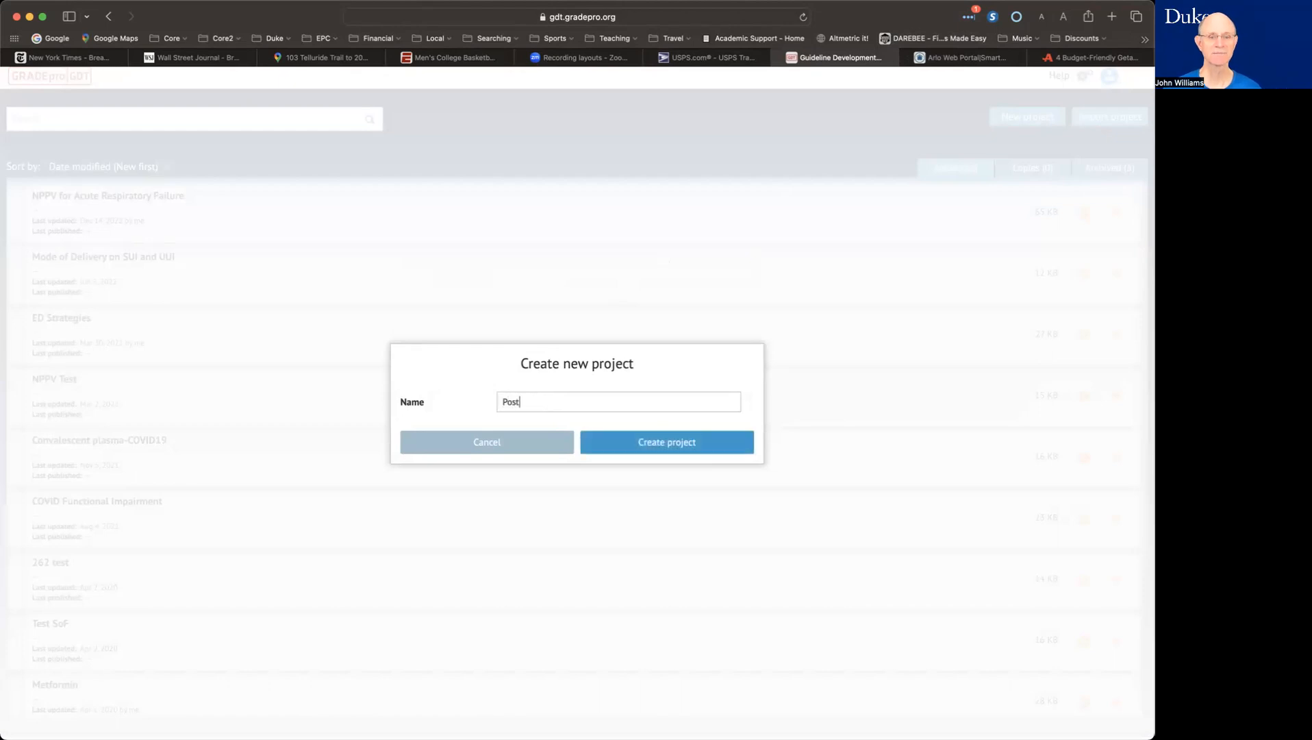
text(-Hospi)
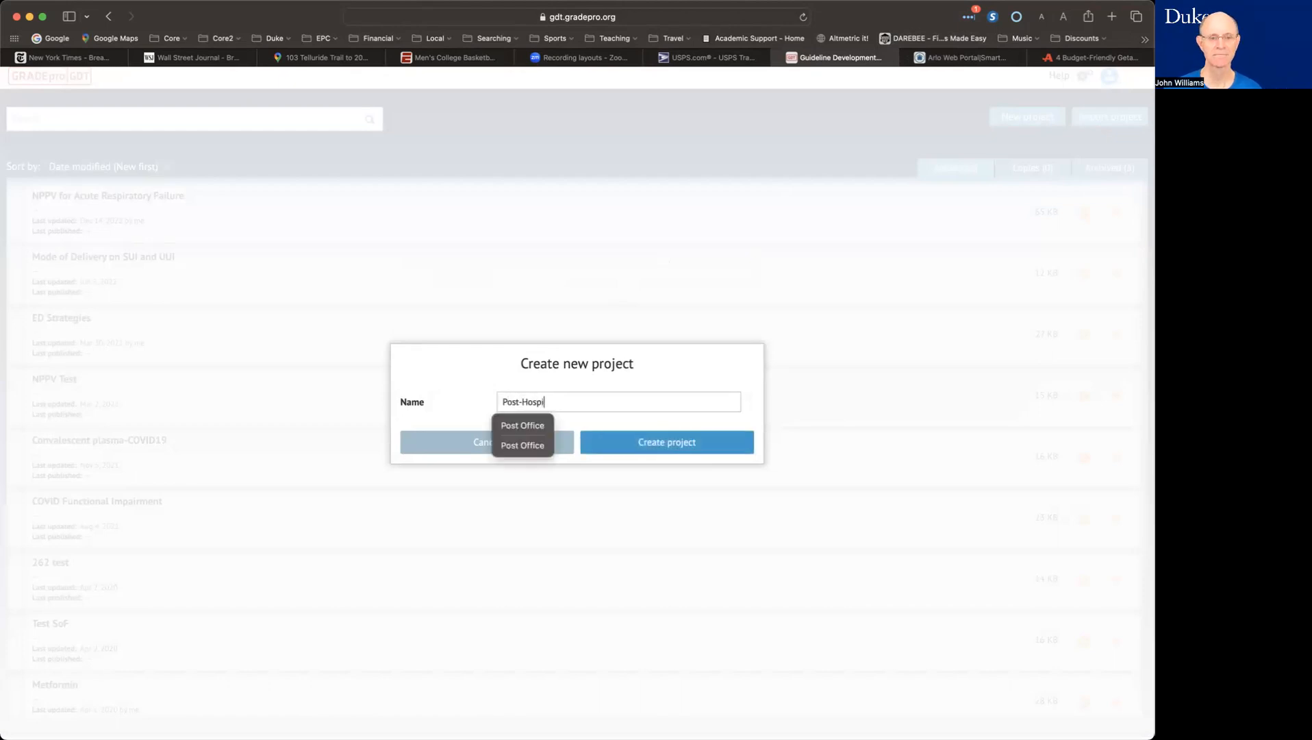
text(talization)
click(624, 448)
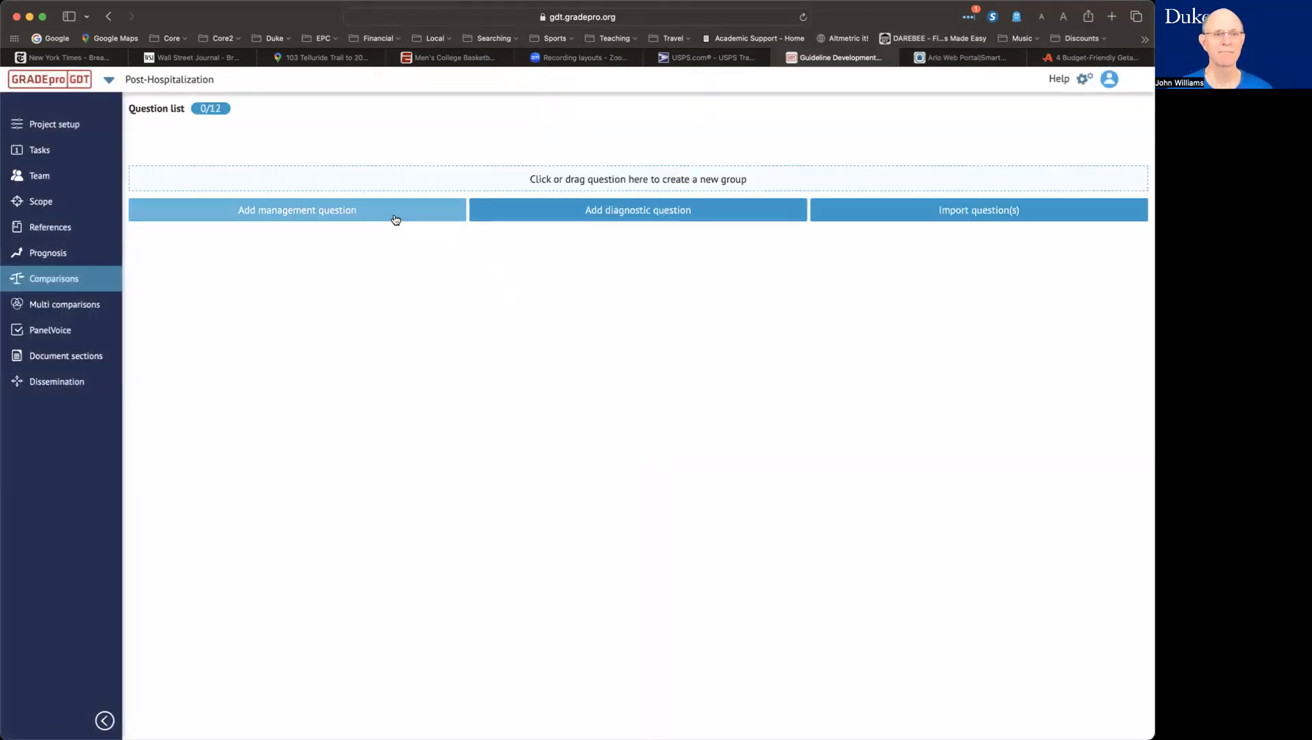
Add a management question to the project and enter "7 day followup" as its intervention.
click(392, 211)
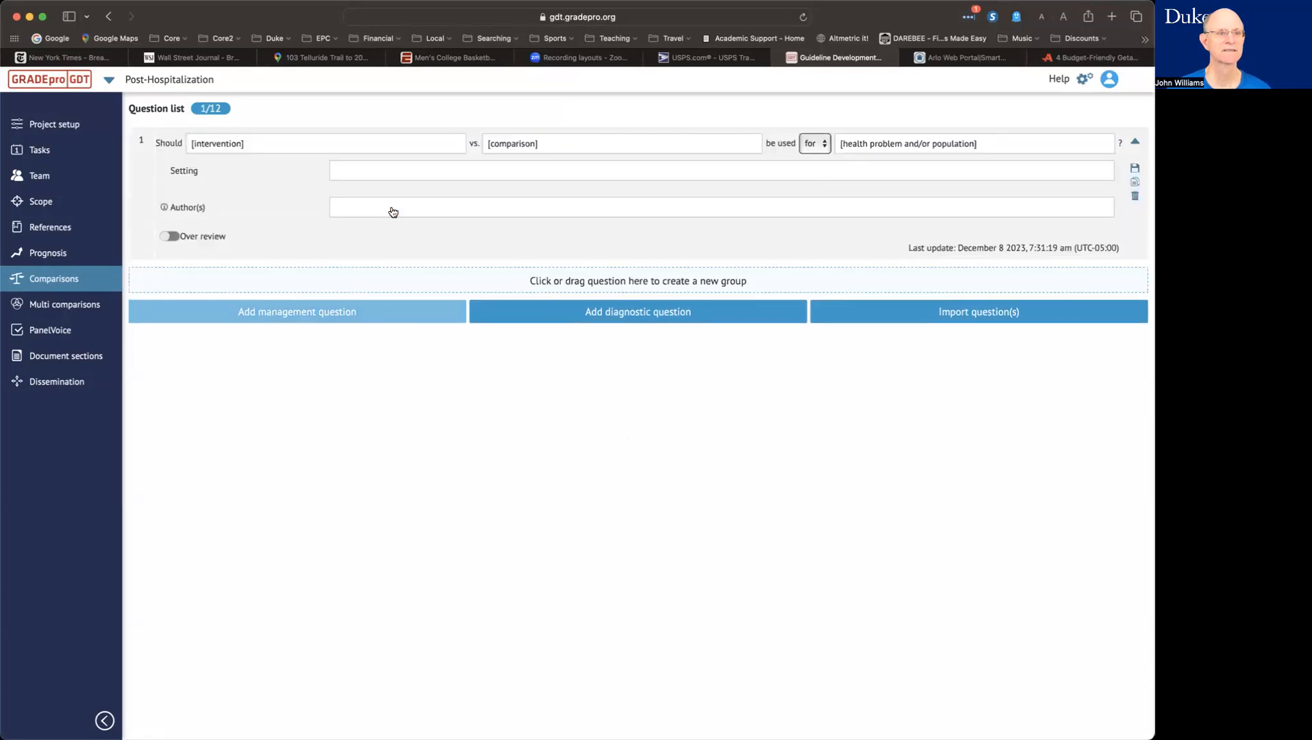
drag(288, 143, 183, 152)
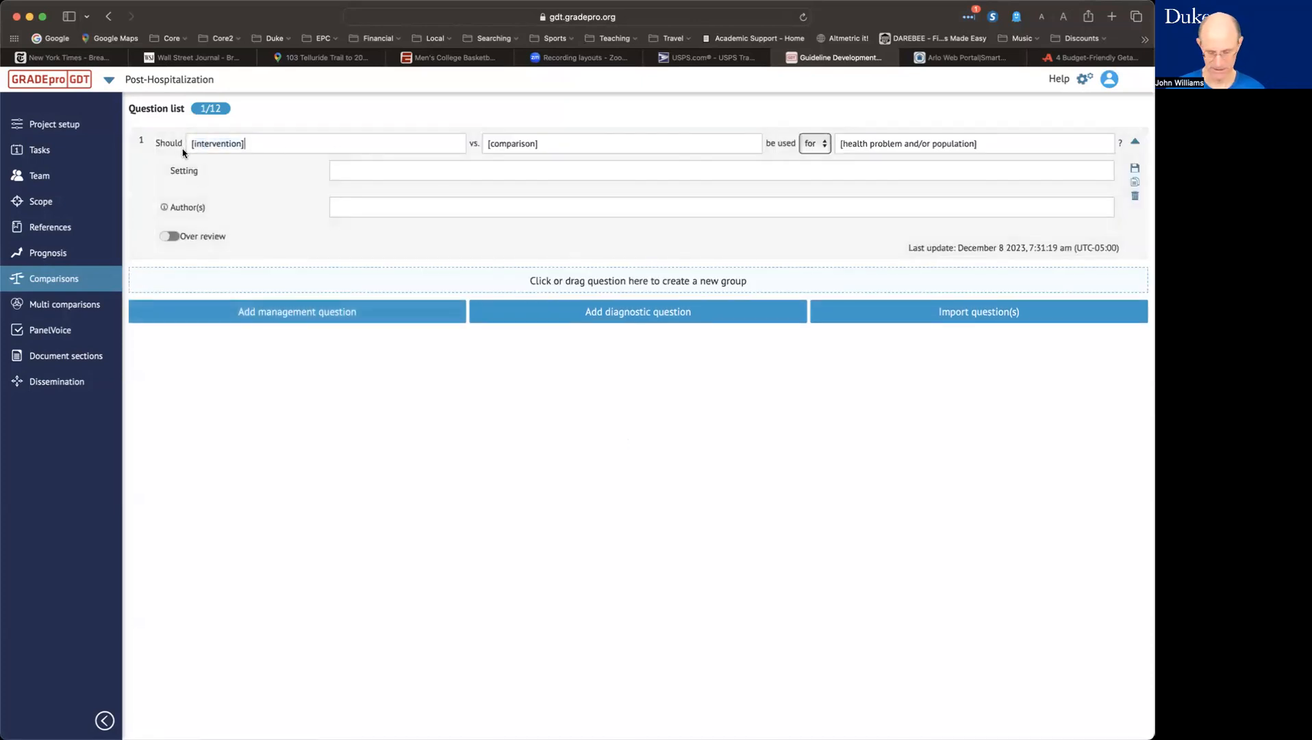
key(BackSpace)
key(BackSpace)
key(BackSpace)
key(BackSpace)
key(BackSpace)
key(BackSpace)
key(BackSpace)
key(BackSpace)
key(BackSpace)
key(BackSpace)
key(BackSpace)
key(BackSpace)
key(BackSpace)
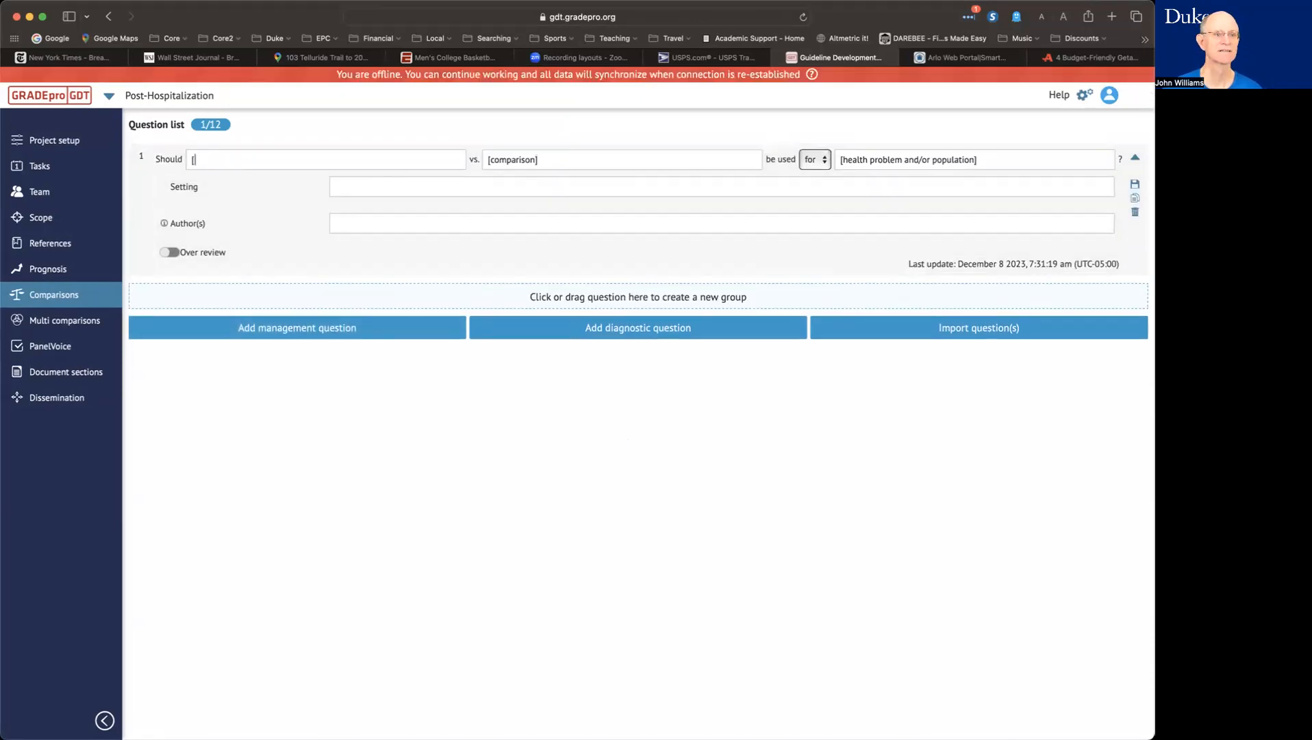
text(7 day followup)
Replace the management question's comparison placeholder with "Usual Care".
click(569, 164)
key(BackSpace)
key(BackSpace)
key(BackSpace)
key(BackSpace)
key(BackSpace)
key(BackSpace)
key(BackSpace)
key(BackSpace)
key(BackSpace)
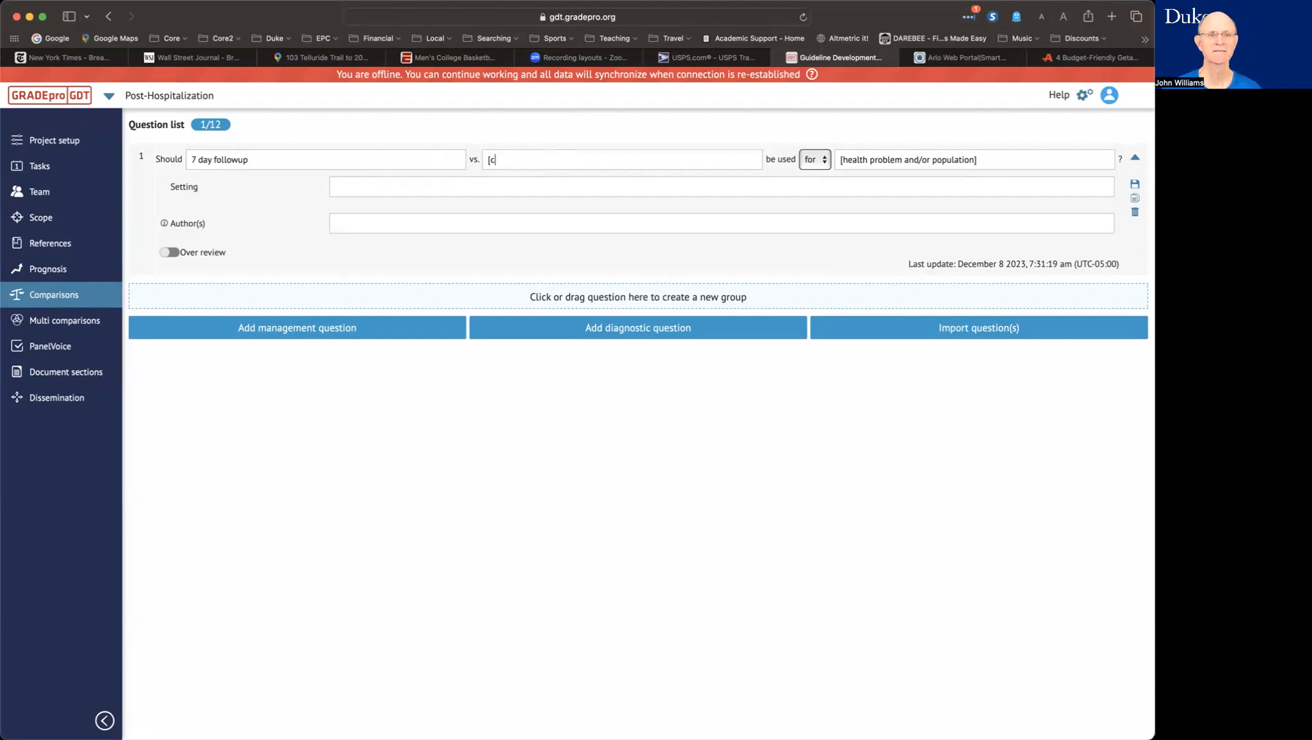
text(Usua)
Replace the management question's health problem and/or population placeholder with "Post Hospitalization".
key(BackSpace)
key(BackSpace)
key(BackSpace)
key(BackSpace)
key(BackSpace)
key(BackSpace)
key(BackSpace)
key(BackSpace)
key(BackSpace)
key(BackSpace)
key(BackSpace)
key(BackSpace)
key(BackSpace)
key(BackSpace)
key(BackSpace)
key(BackSpace)
key(BackSpace)
key(BackSpace)
key(BackSpace)
key(BackSpace)
key(BackSpace)
key(BackSpace)
key(BackSpace)
key(BackSpace)
key(BackSpace)
key(BackSpace)
key(BackSpace)
key(BackSpace)
key(BackSpace)
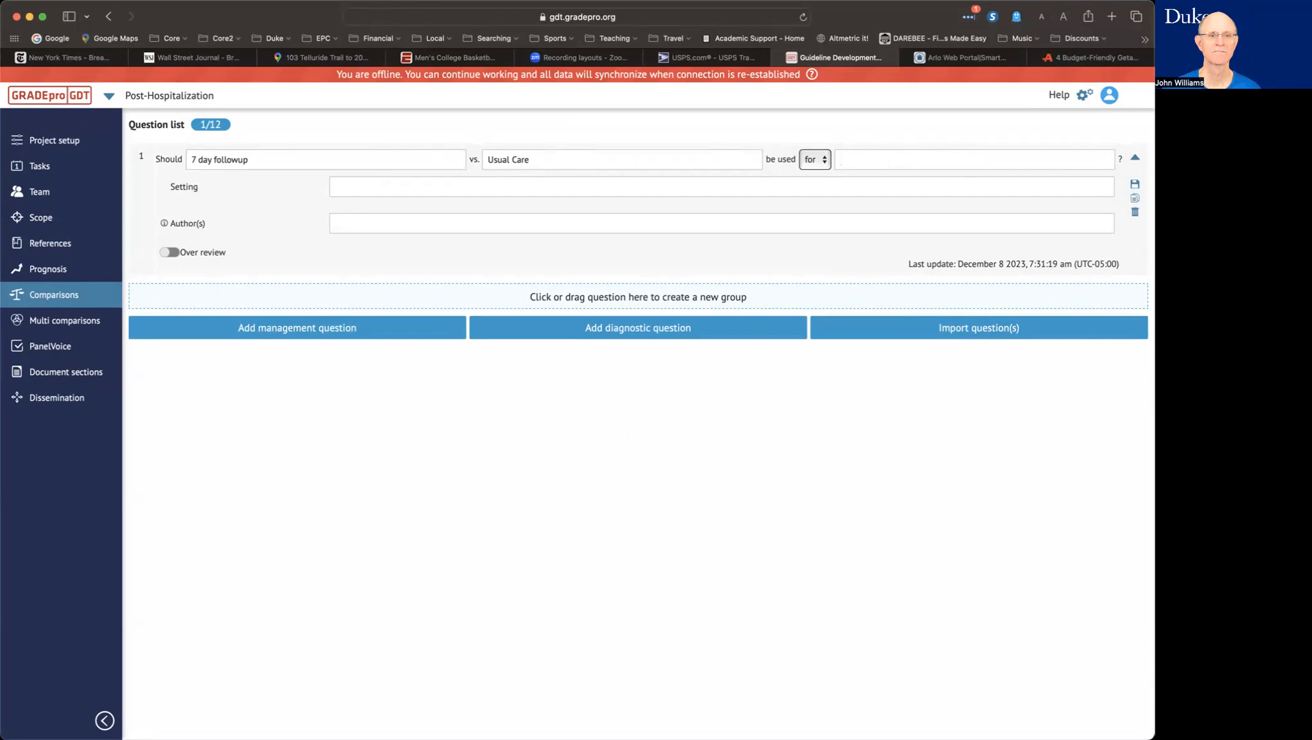
text(Post Hospitalization)
Add a second management question and open the first question's evidence table.
click(365, 321)
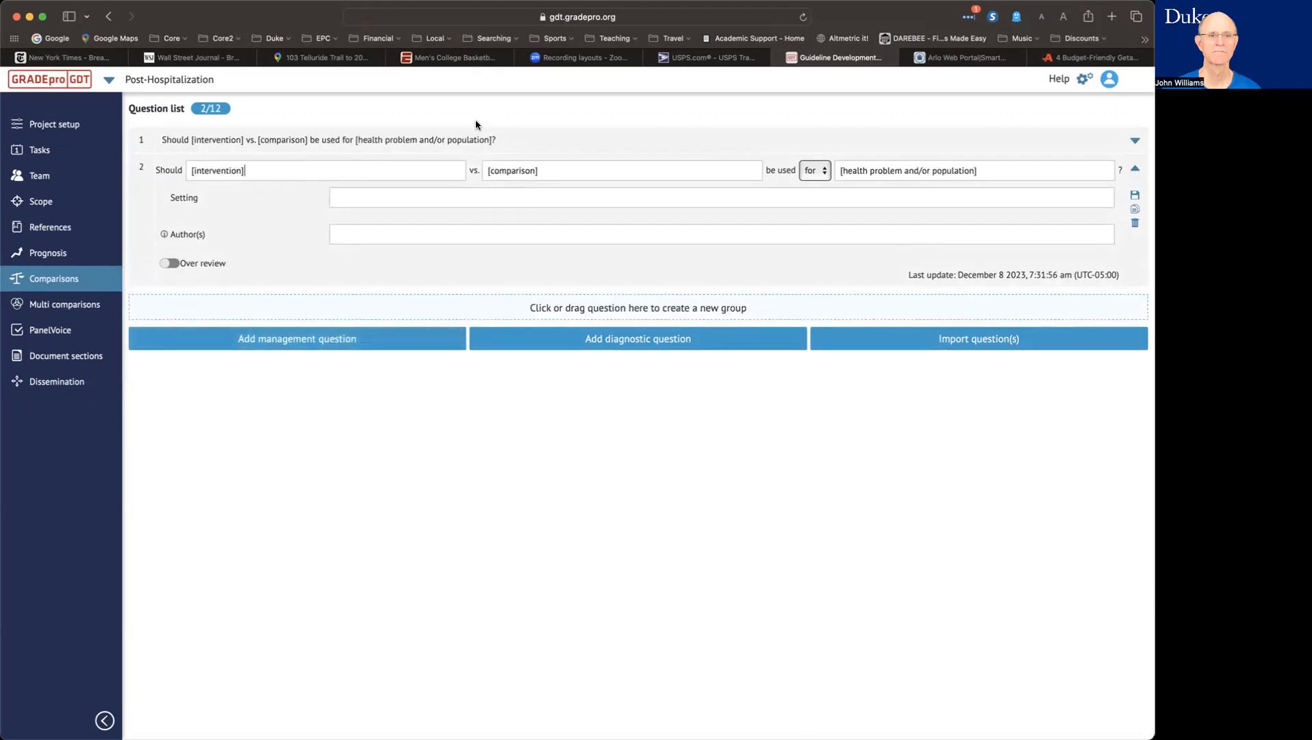
click(456, 139)
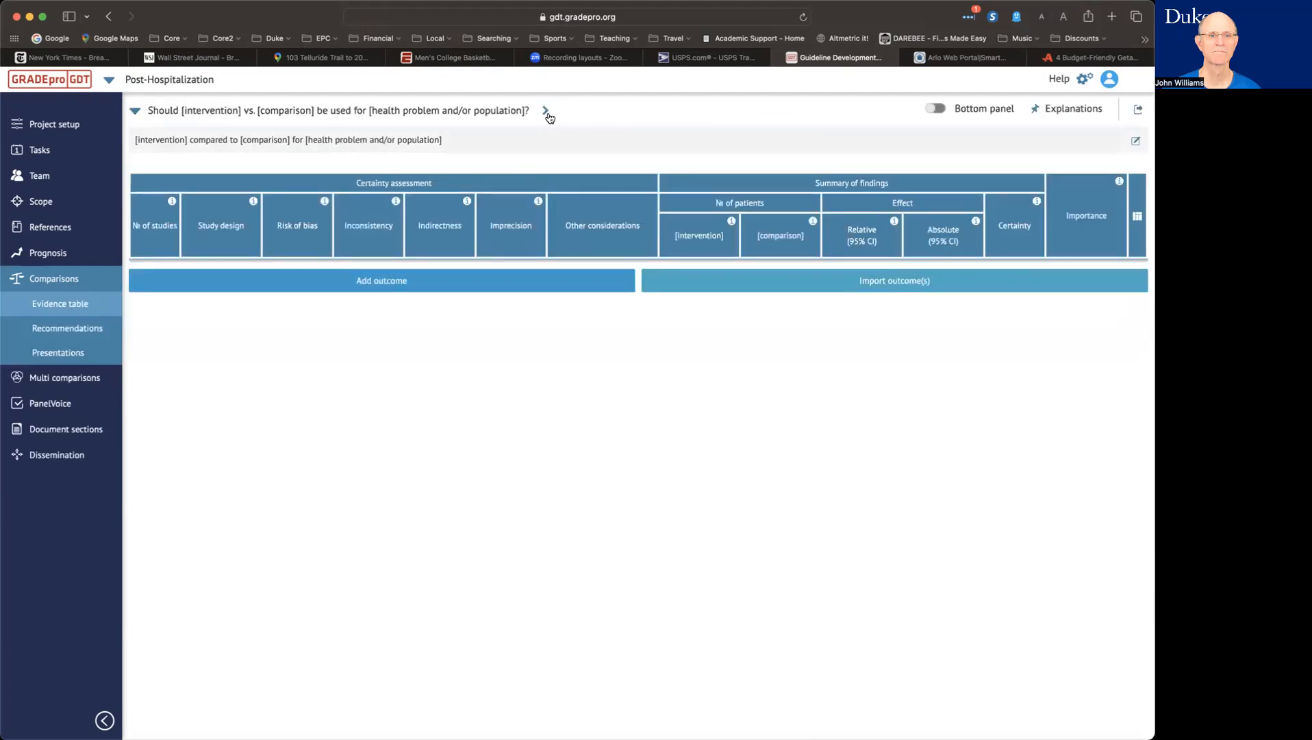
Add a new outcome to the evidence table and try to select its default name for replacement.
click(452, 280)
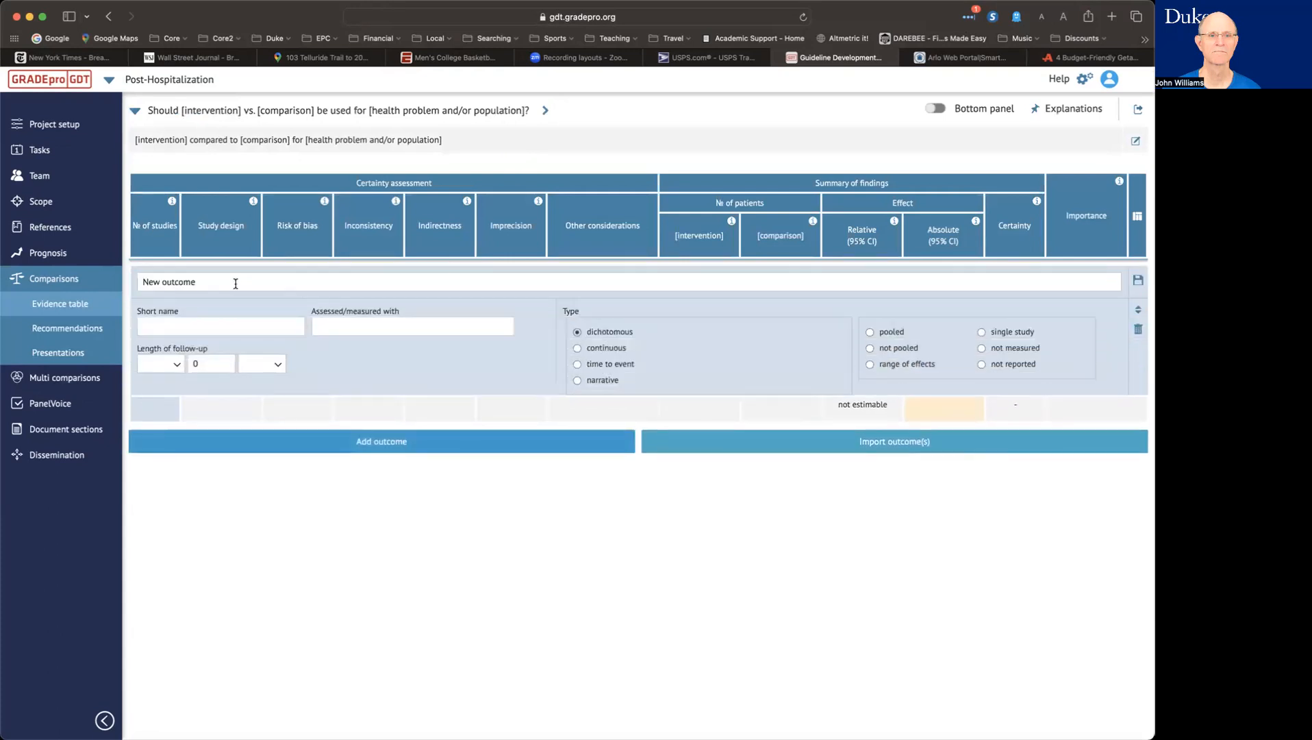
drag(237, 281, 129, 283)
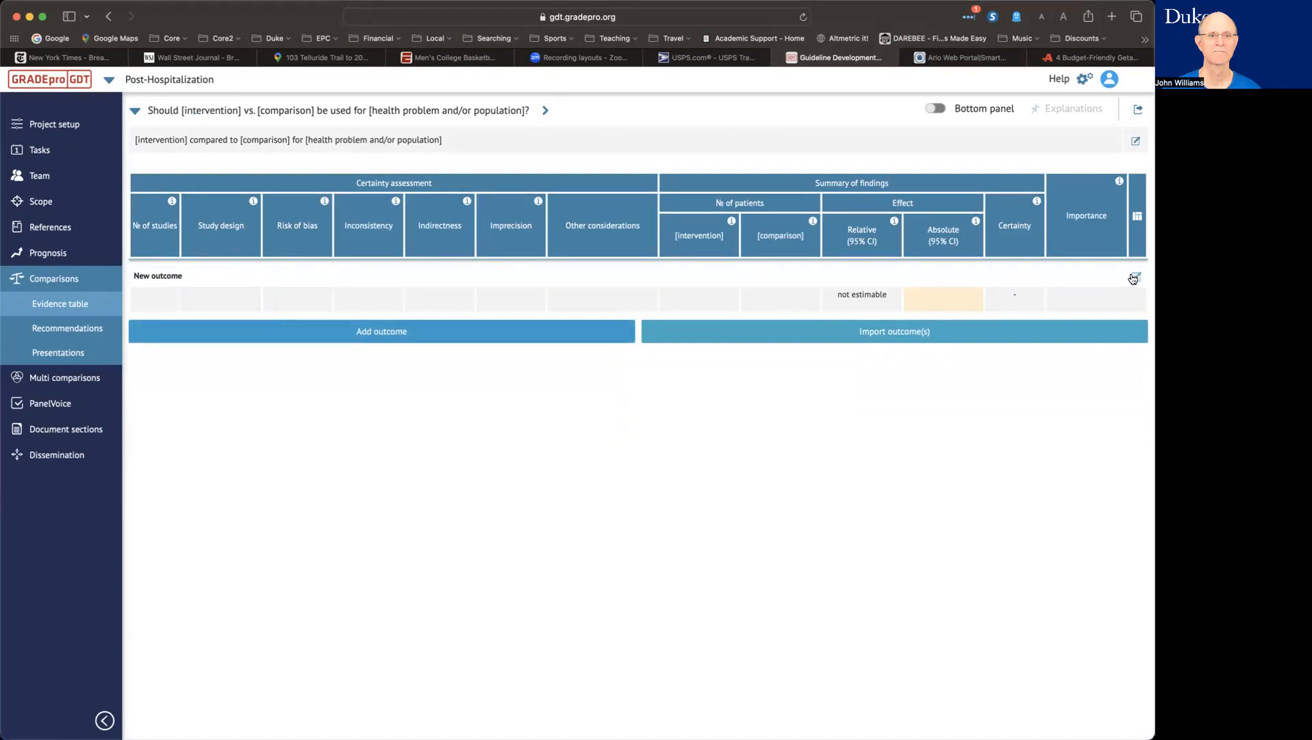
double_click(177, 275)
click(1136, 277)
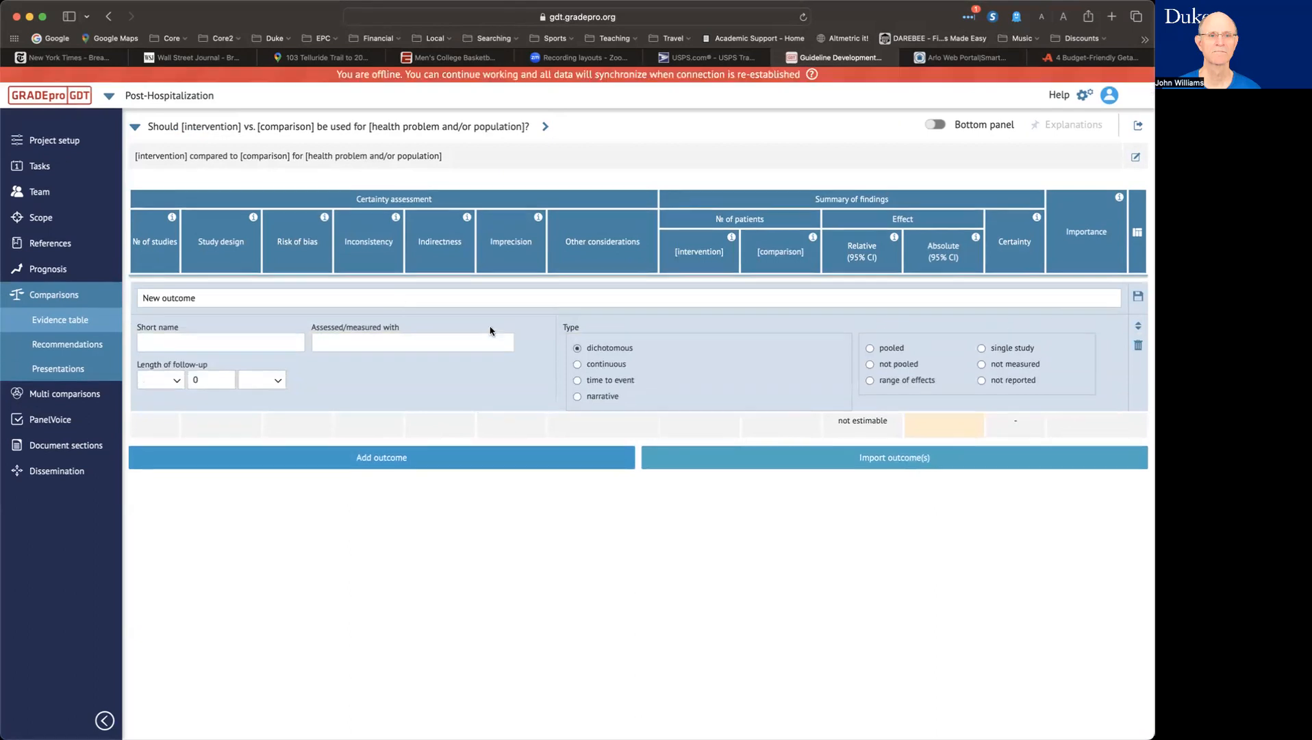
drag(163, 299, 123, 304)
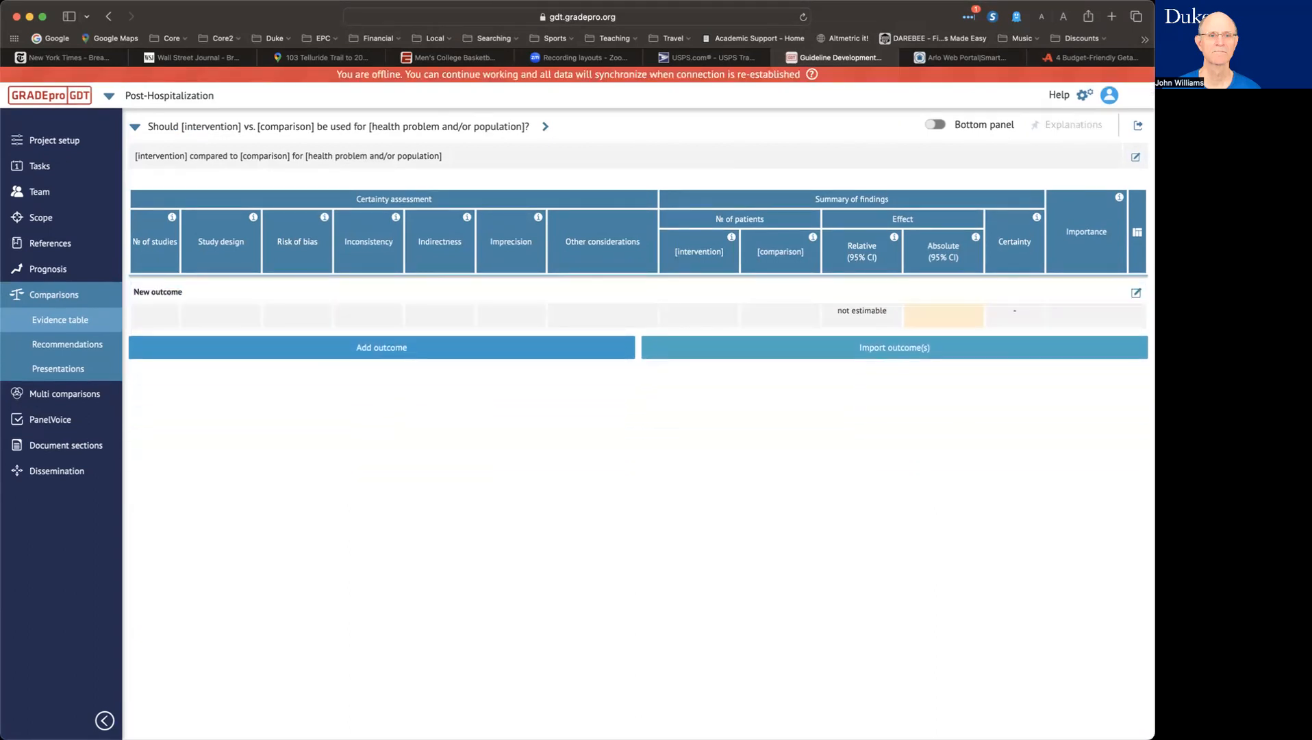
Rename the new outcome in the evidence table as ED Visits.
click(1136, 292)
click(210, 299)
key(BackSpace)
key(BackSpace)
key(BackSpace)
key(BackSpace)
key(BackSpace)
key(BackSpace)
key(BackSpace)
key(BackSpace)
key(BackSpace)
key(BackSpace)
key(BackSpace)
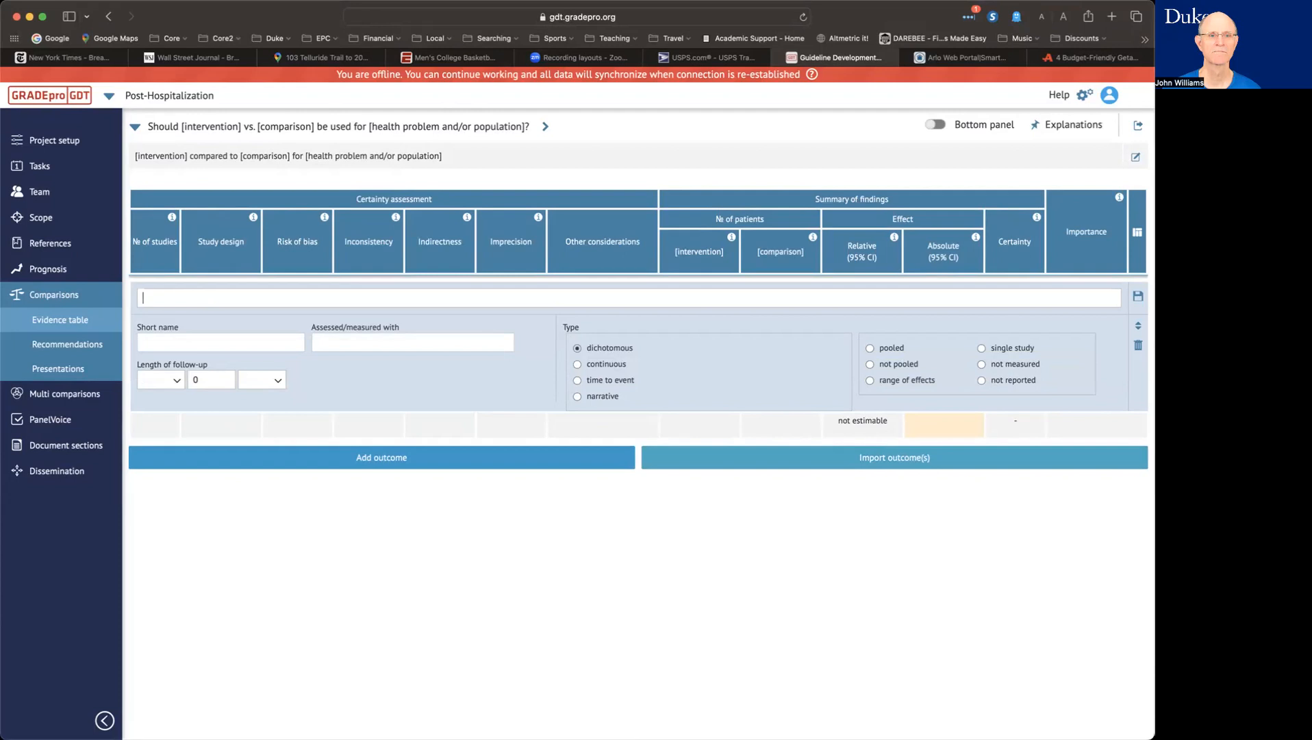
text(ED Vis)
click(392, 391)
Set the ED Visits length of follow-up to a range of 0 days to 30 days and save the outcome.
click(182, 385)
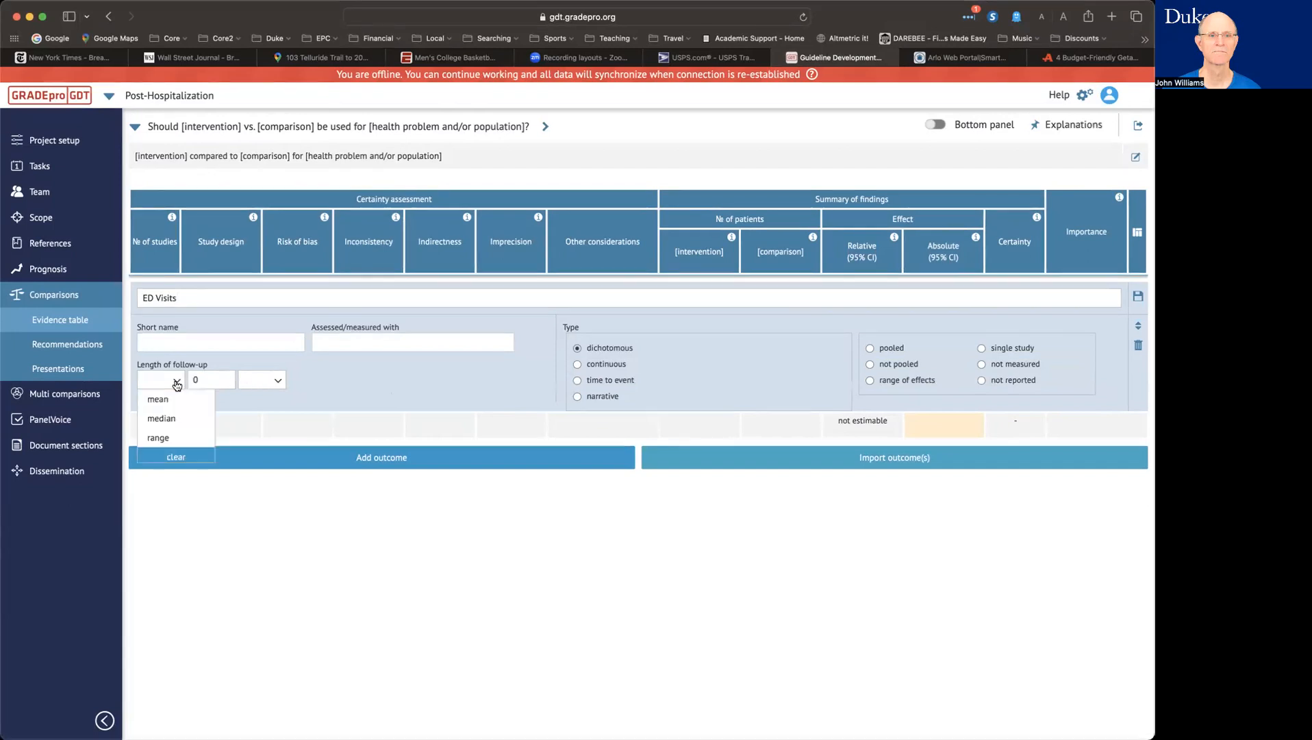
click(176, 437)
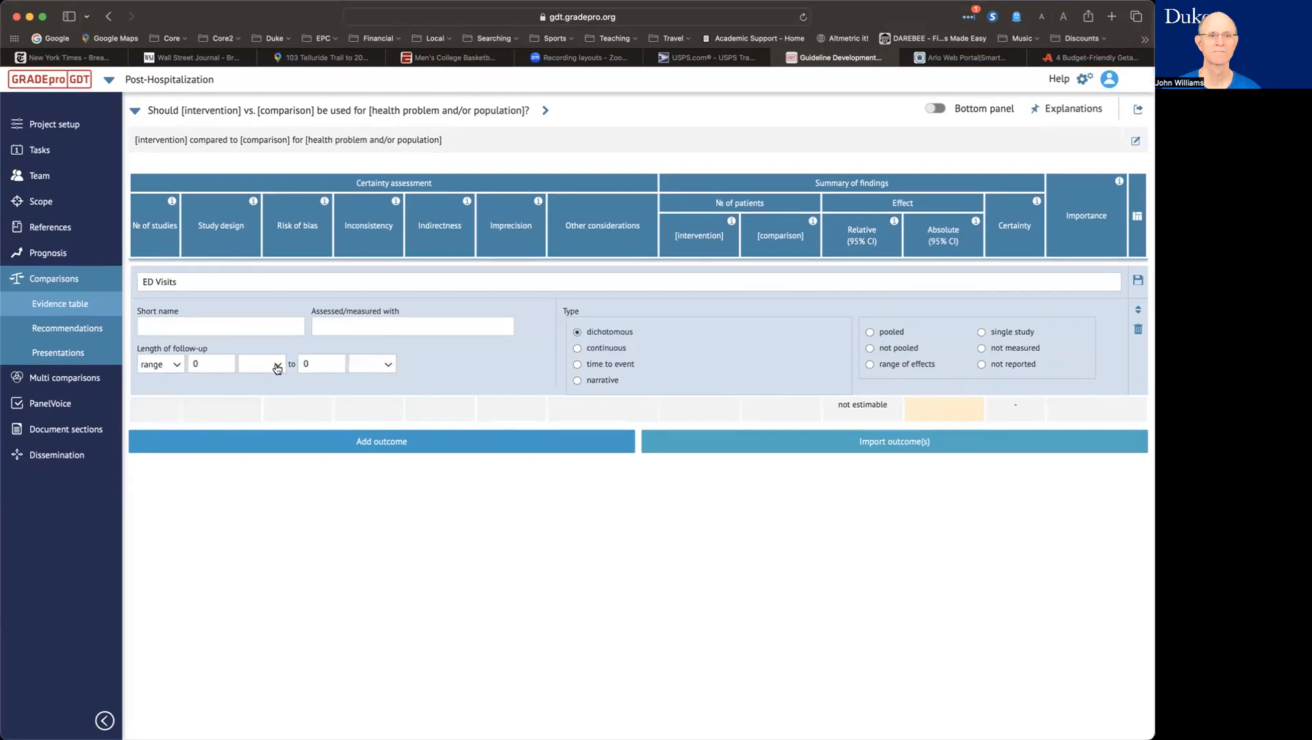
click(276, 365)
click(266, 385)
key(BackSpace)
key(BackSpace)
key(BackSpace)
click(316, 360)
key(BackSpace)
text(30)
click(384, 365)
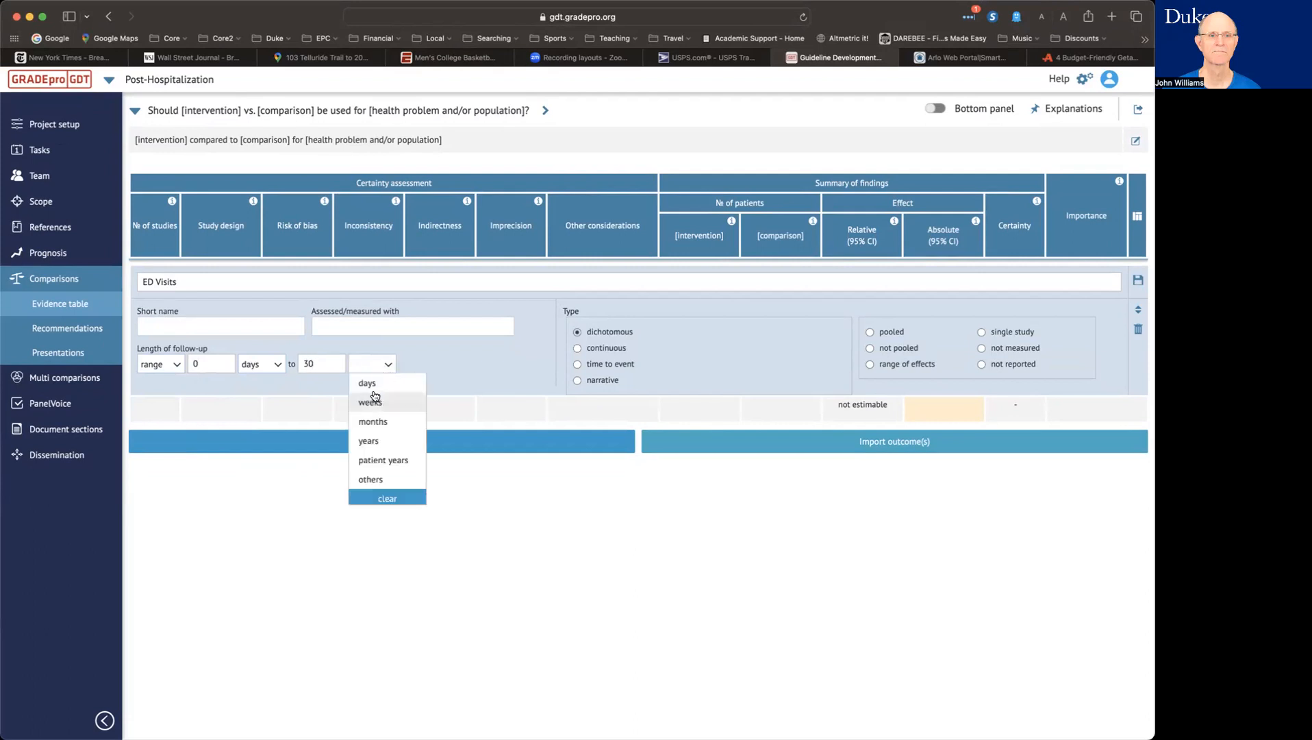
click(373, 386)
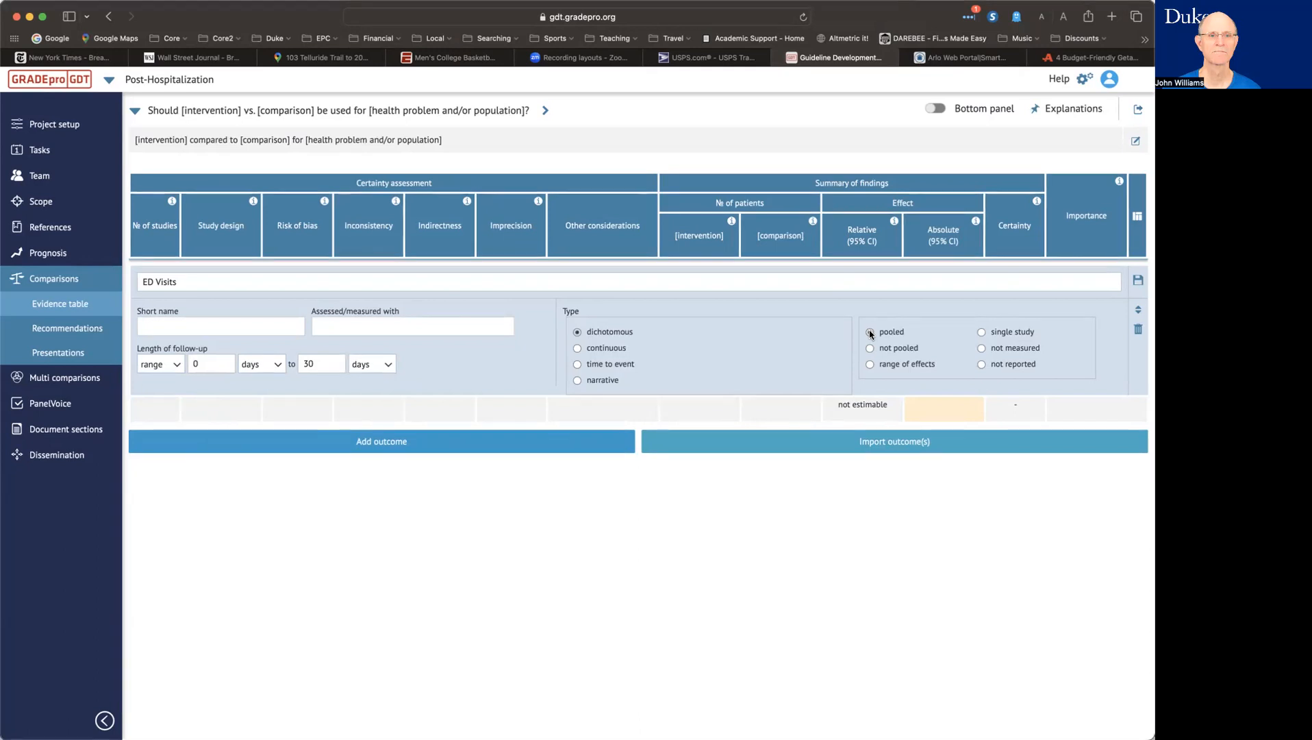
click(1138, 282)
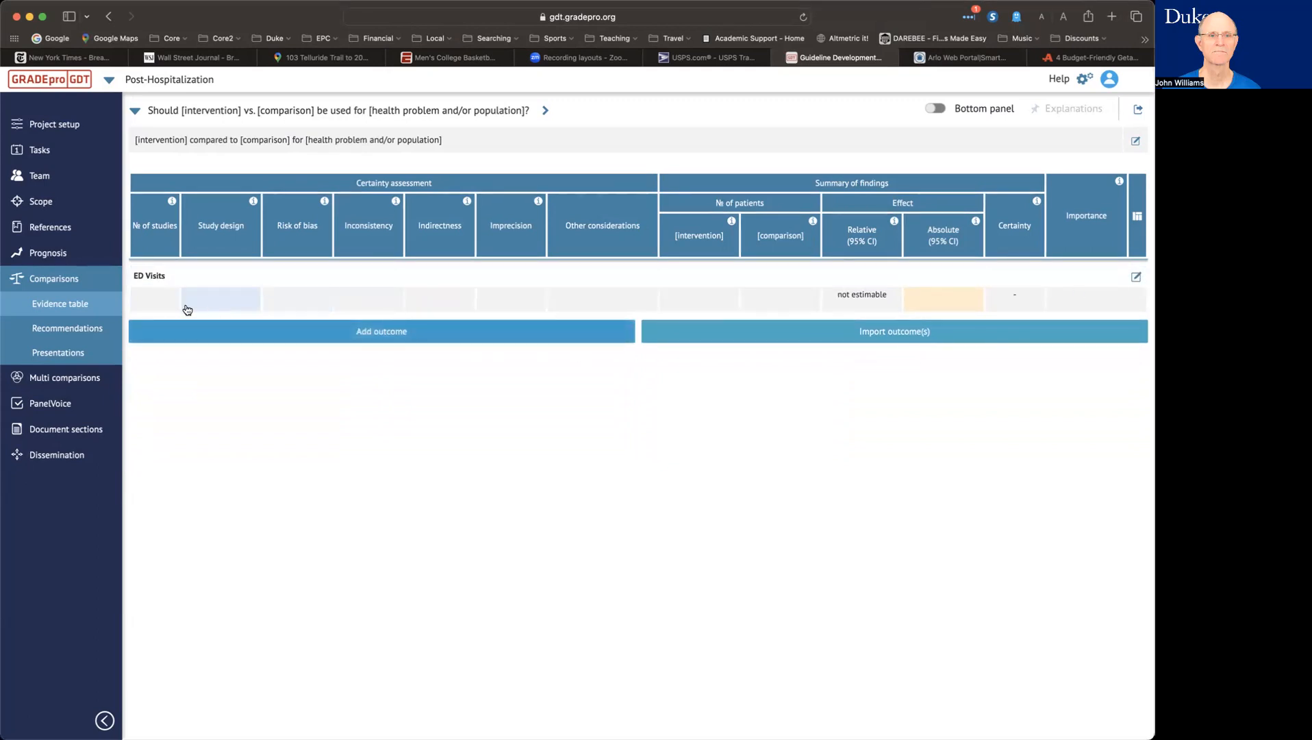
Set the number of studies for ED Visits to 5 and the study design to randomised trial.
click(155, 301)
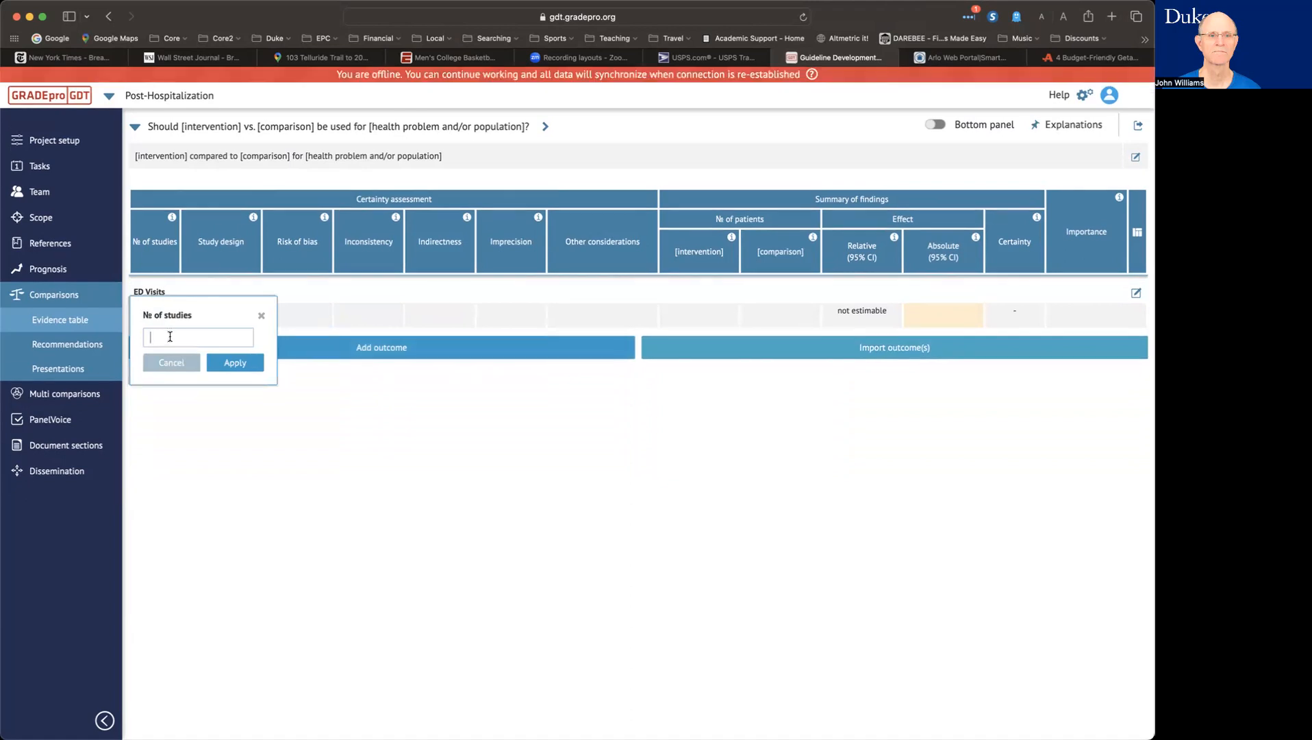
text(5)
click(229, 366)
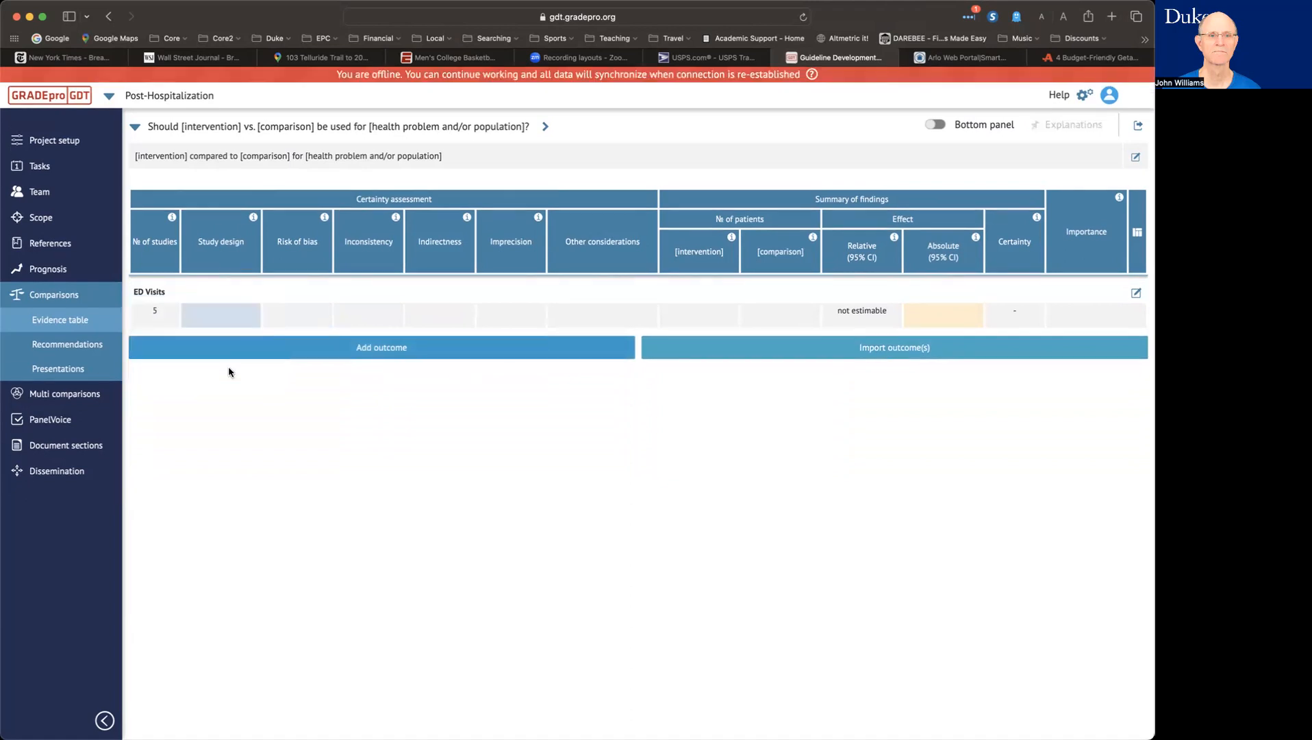
click(219, 314)
click(301, 344)
click(286, 362)
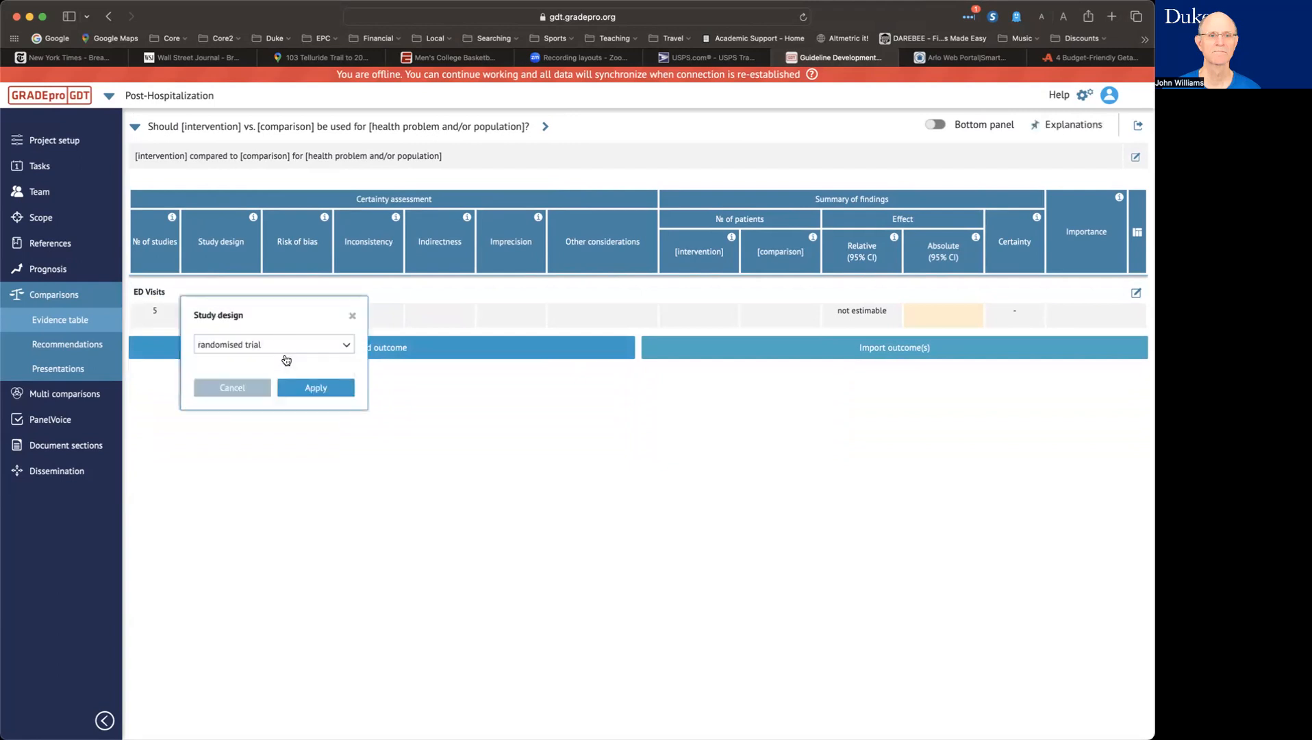
click(304, 397)
Rate both risk of bias and inconsistency for ED Visits as serious, postponing the explanations.
click(311, 315)
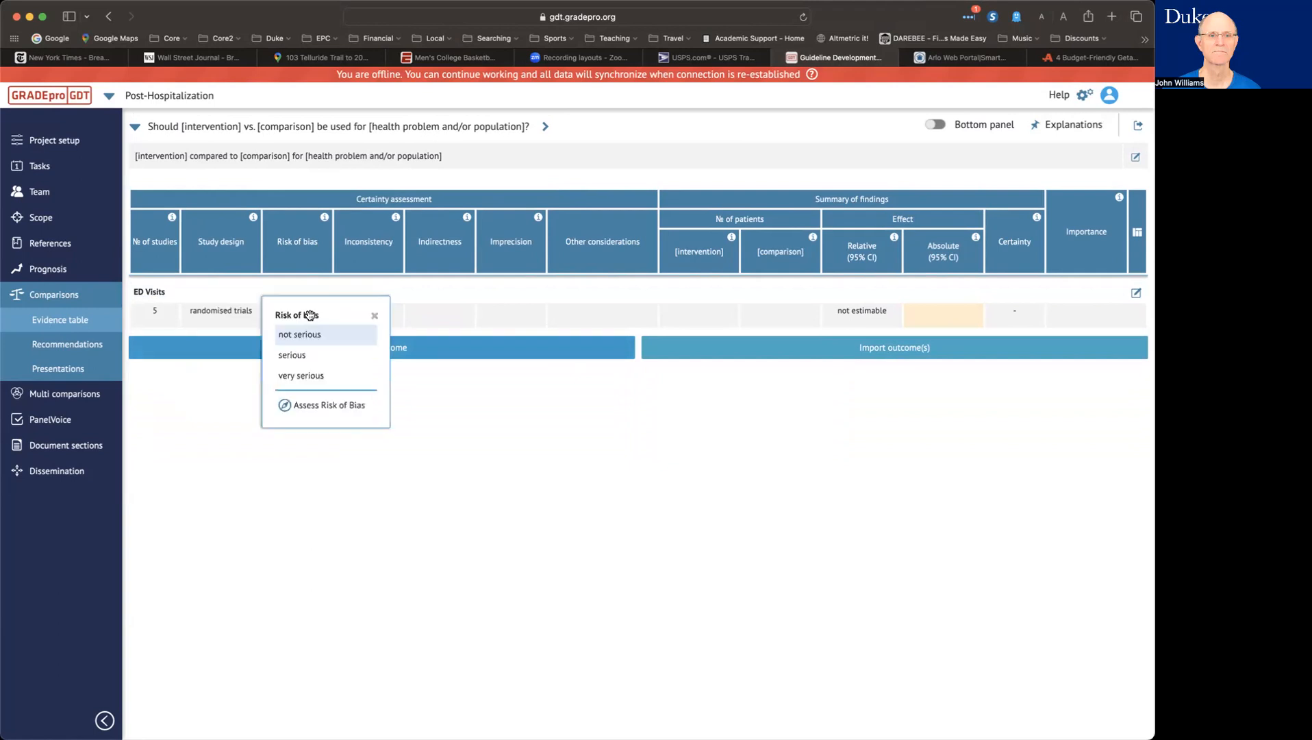
click(304, 354)
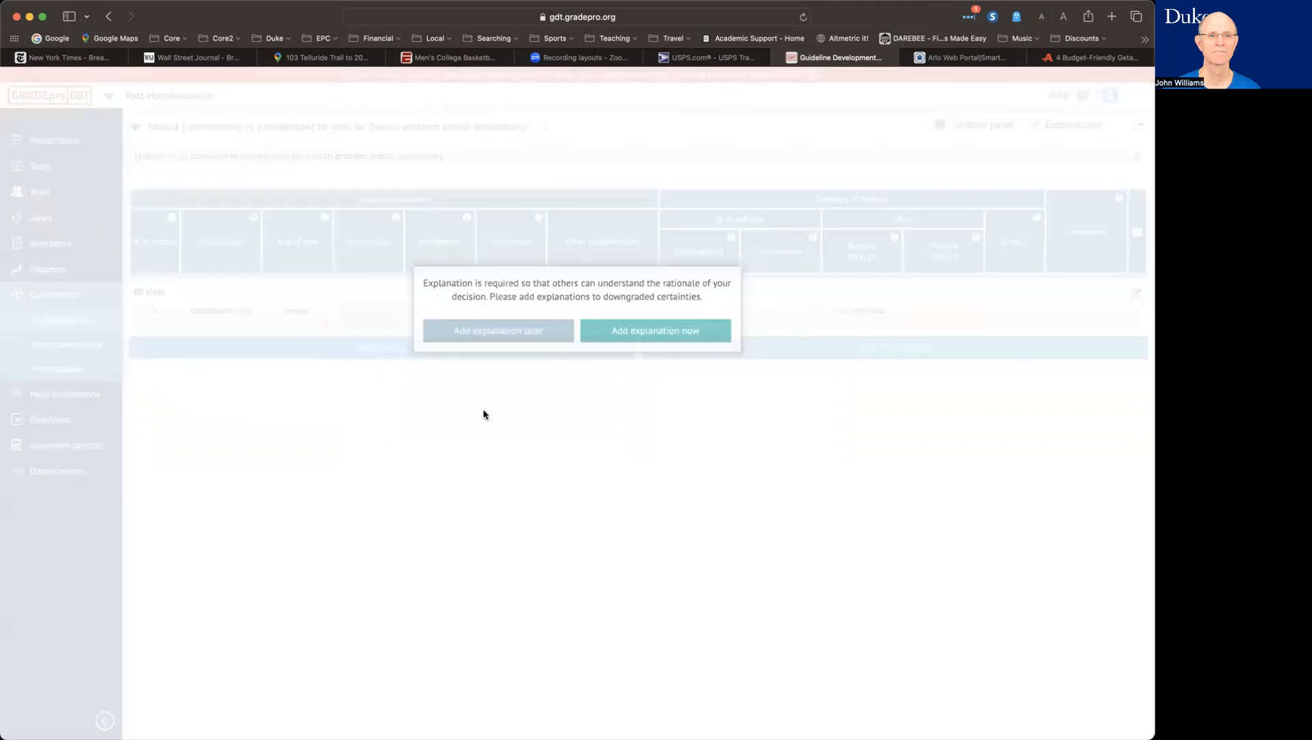
click(524, 426)
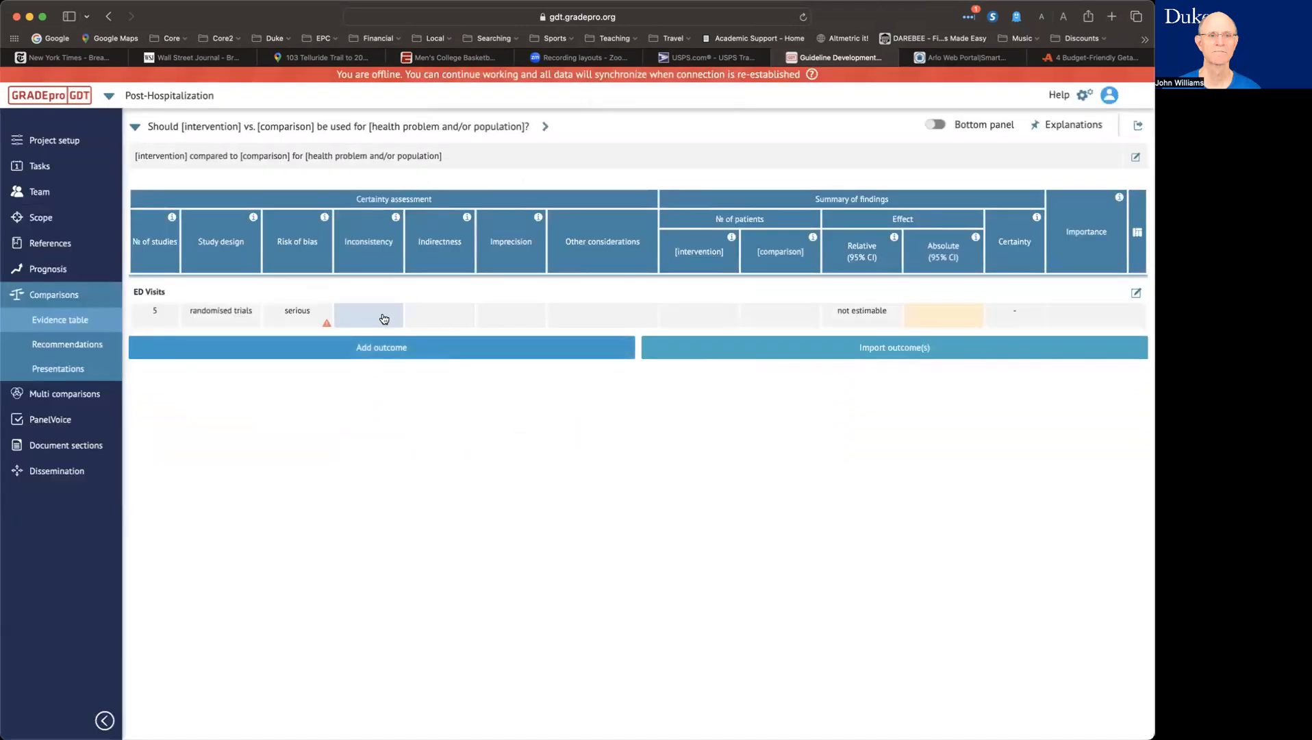
click(382, 316)
click(370, 354)
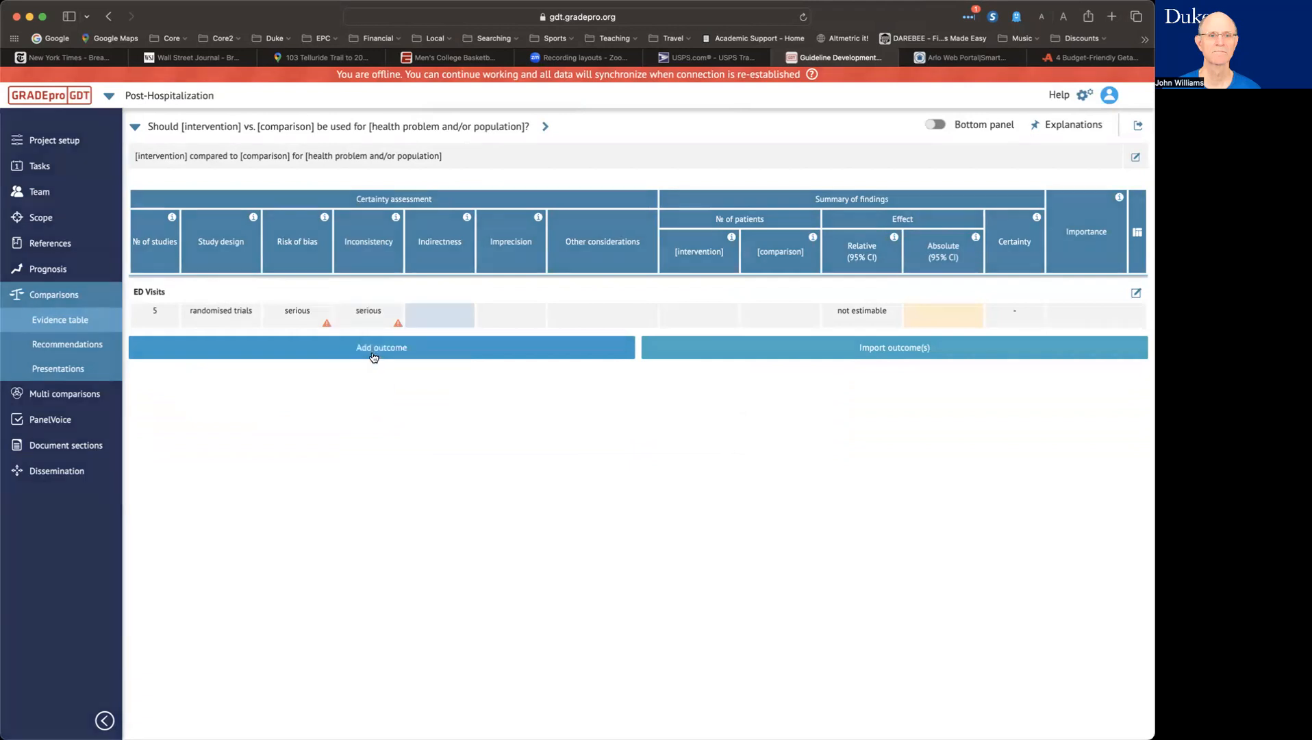
click(553, 426)
Rate indirectness for ED Visits as not serious and imprecision as serious, postponing the explanation.
click(450, 327)
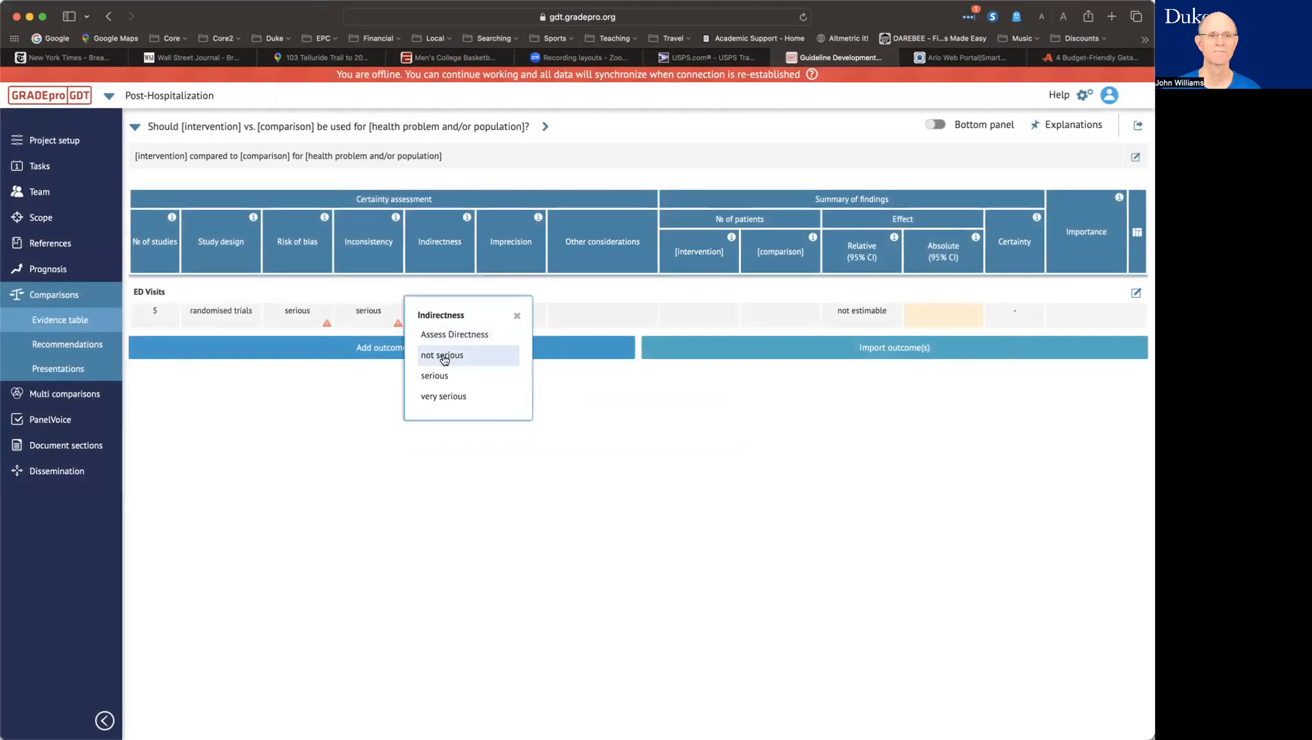
click(444, 356)
click(502, 309)
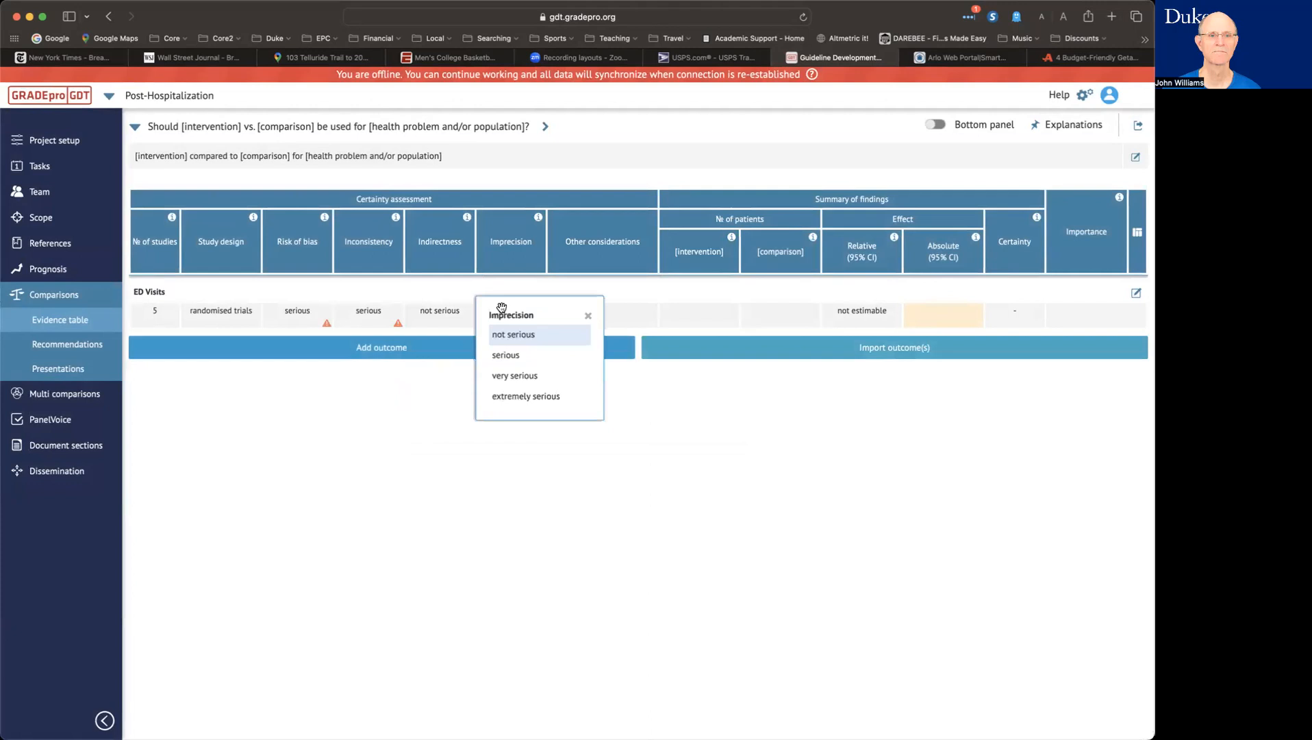
click(499, 355)
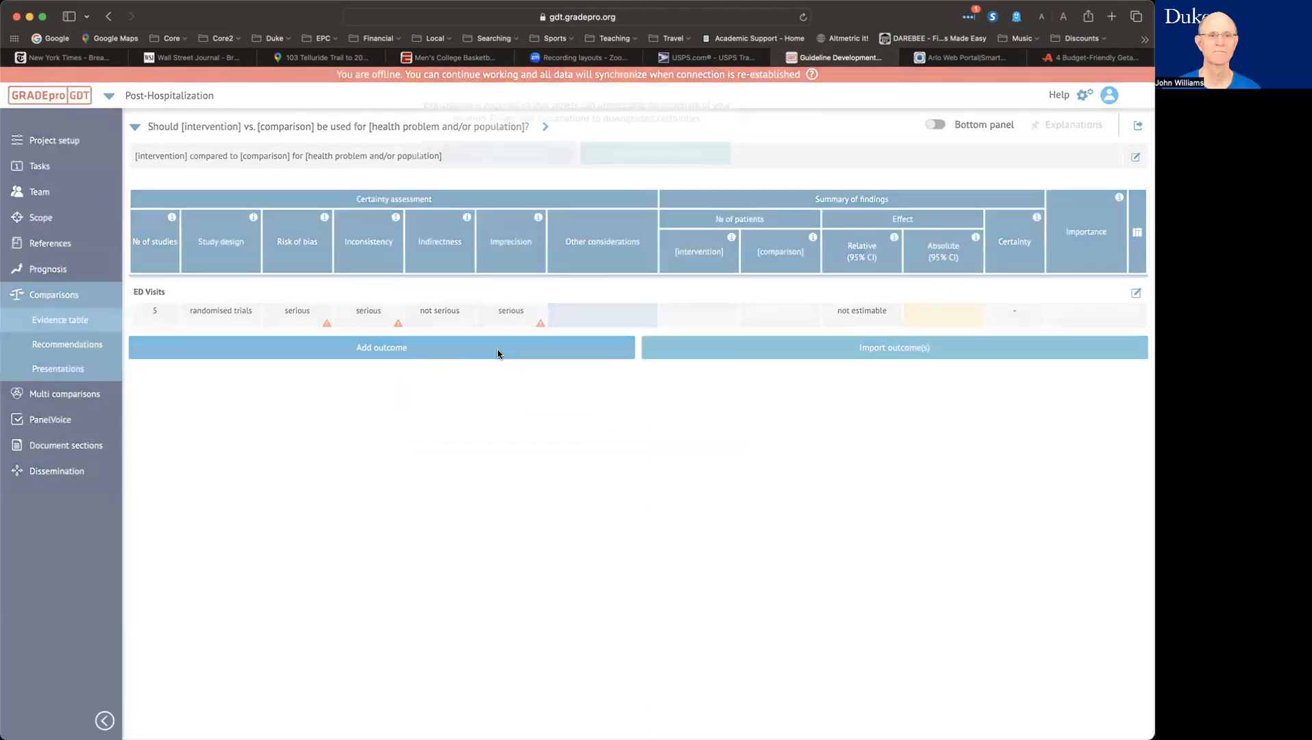
click(539, 426)
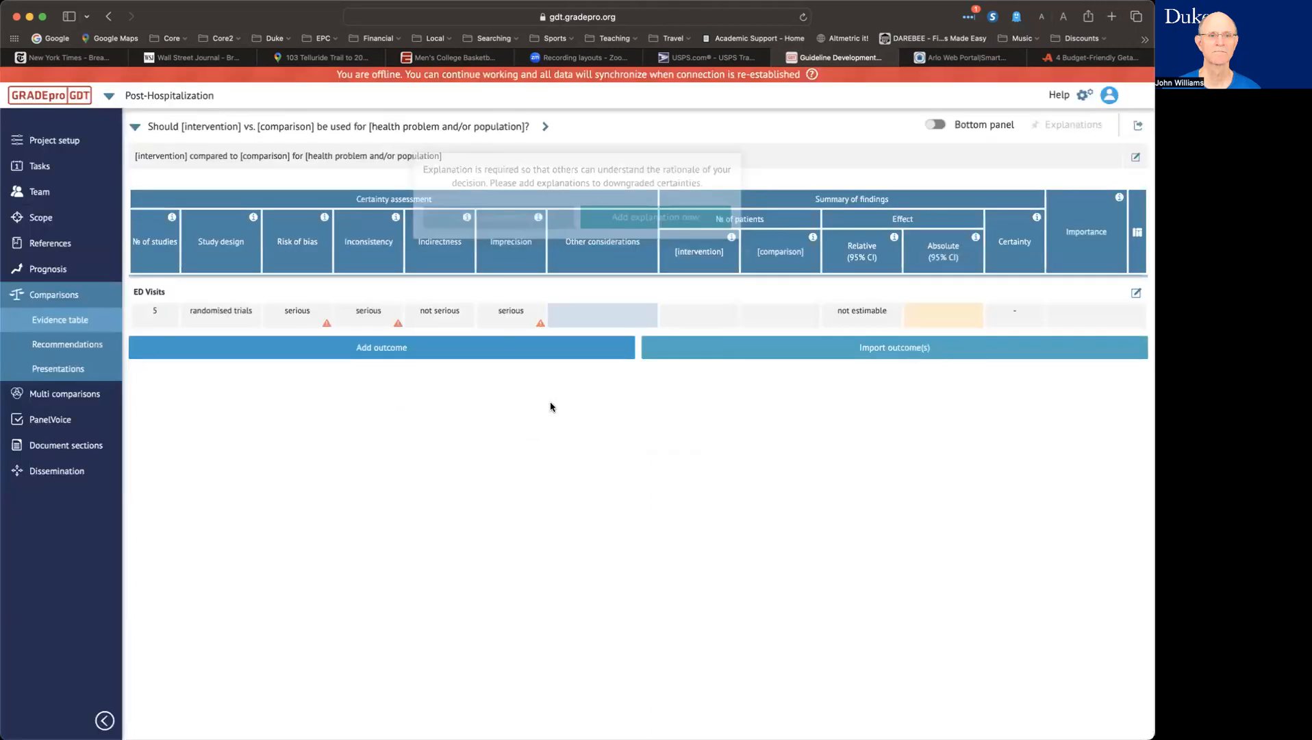
Apply the default other considerations for ED Visits and enter 236 events out of a total of 2362 for the intervention group.
click(599, 318)
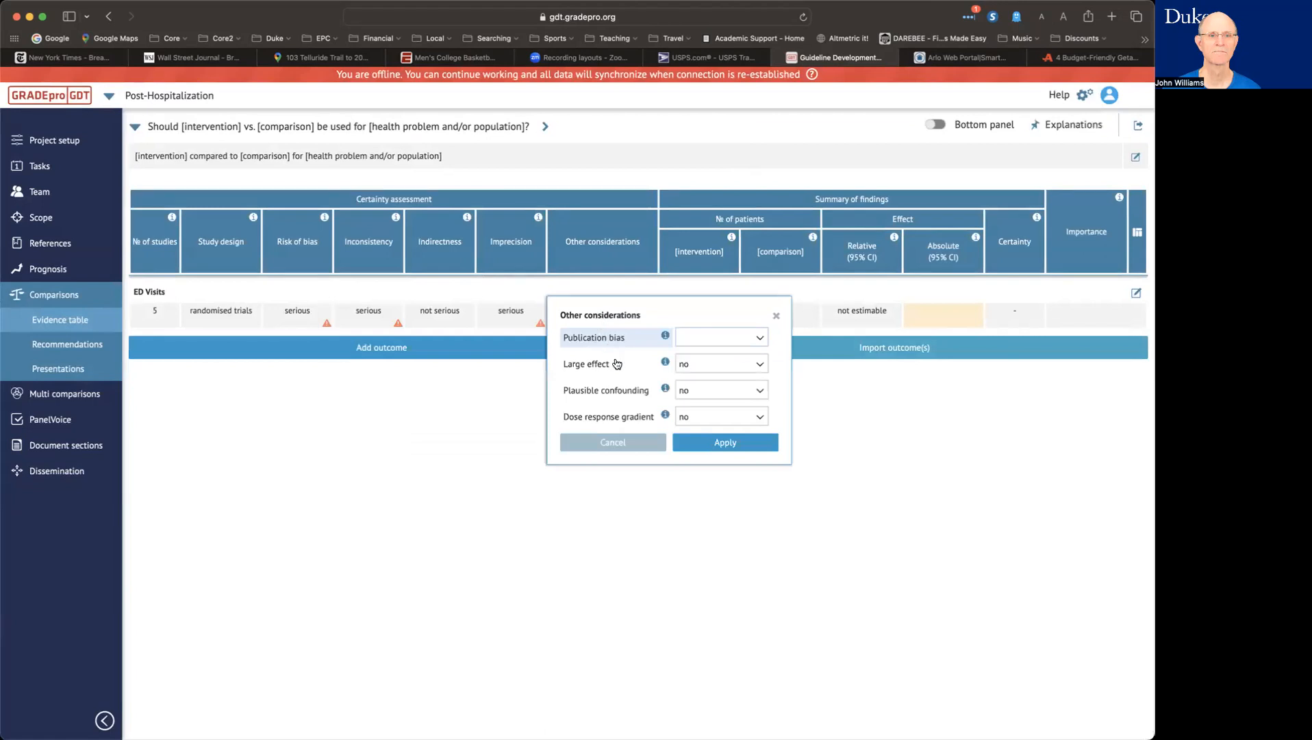
click(708, 444)
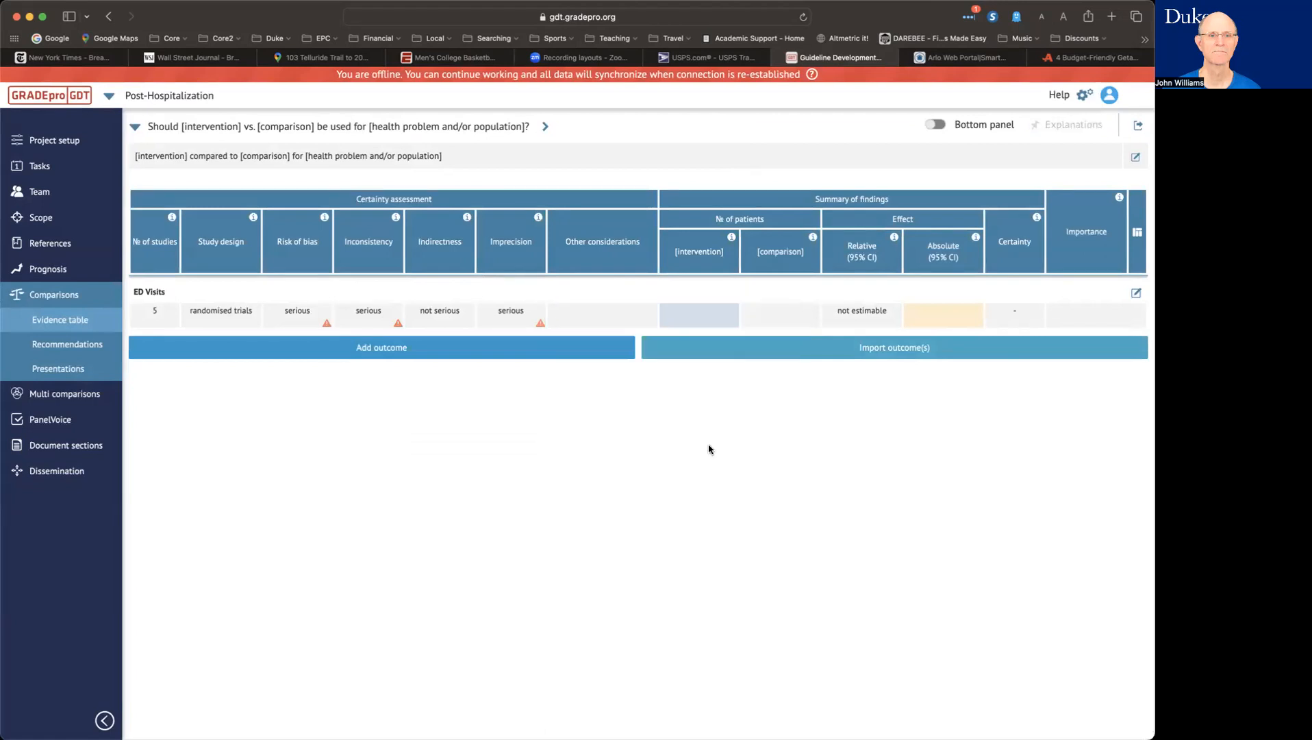
click(707, 320)
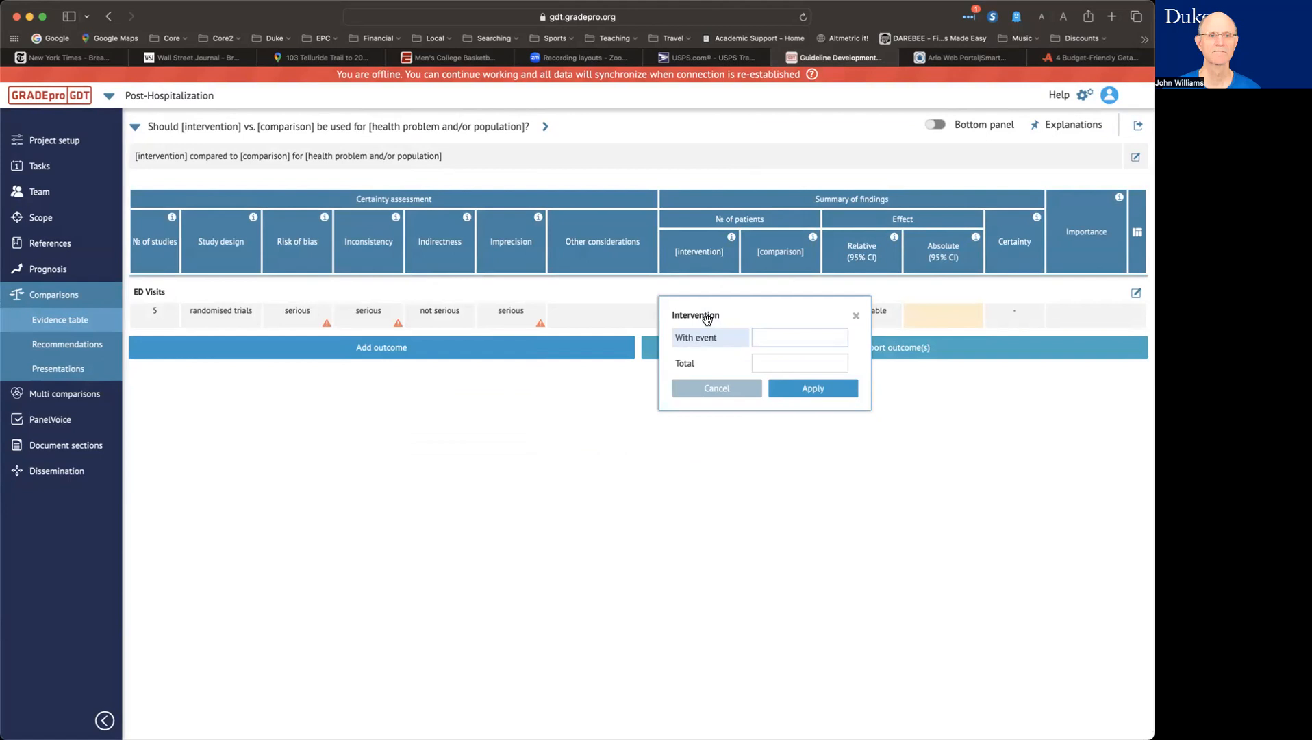
click(770, 367)
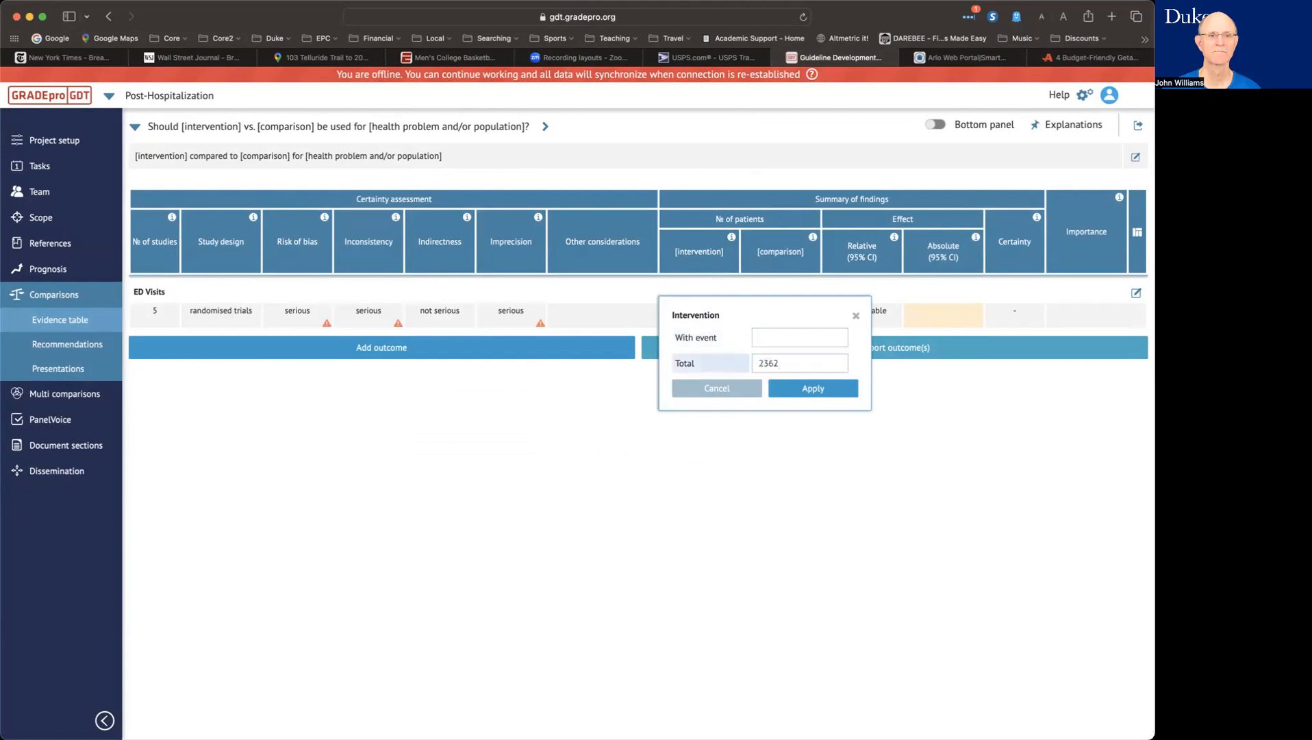
click(766, 336)
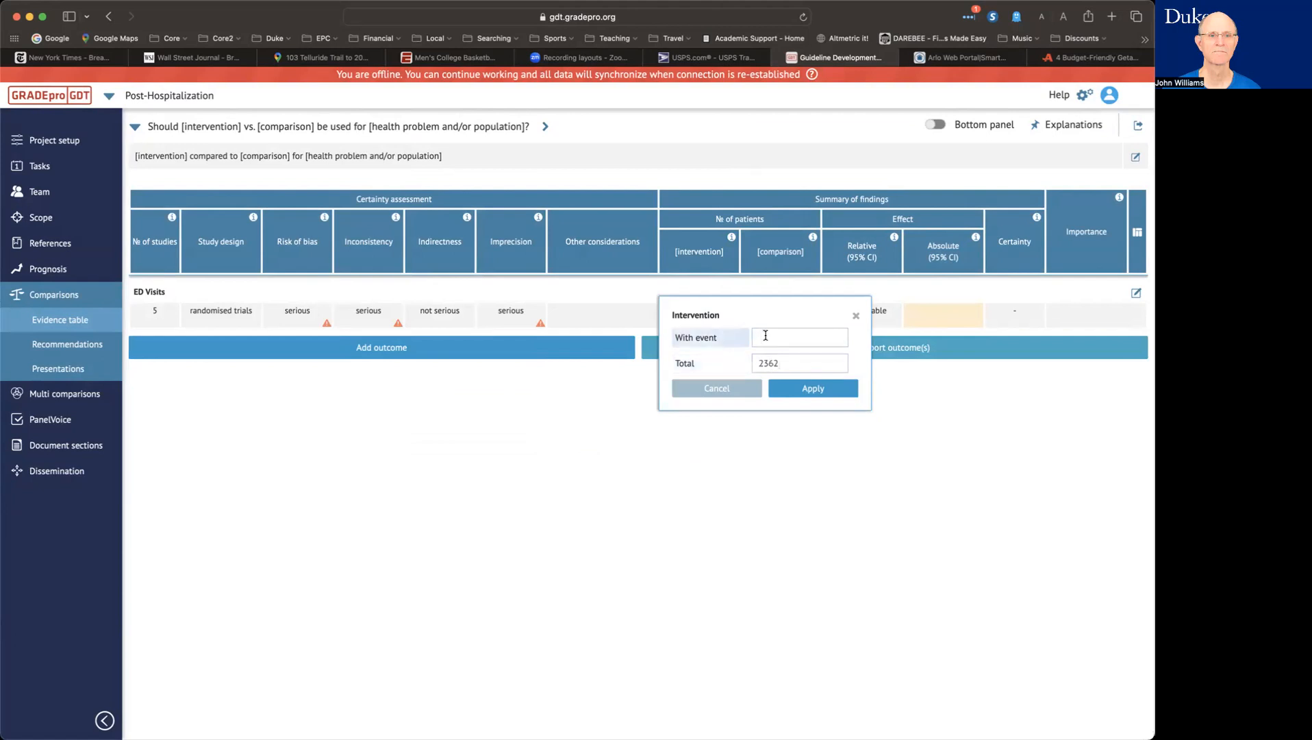
text(236)
click(812, 374)
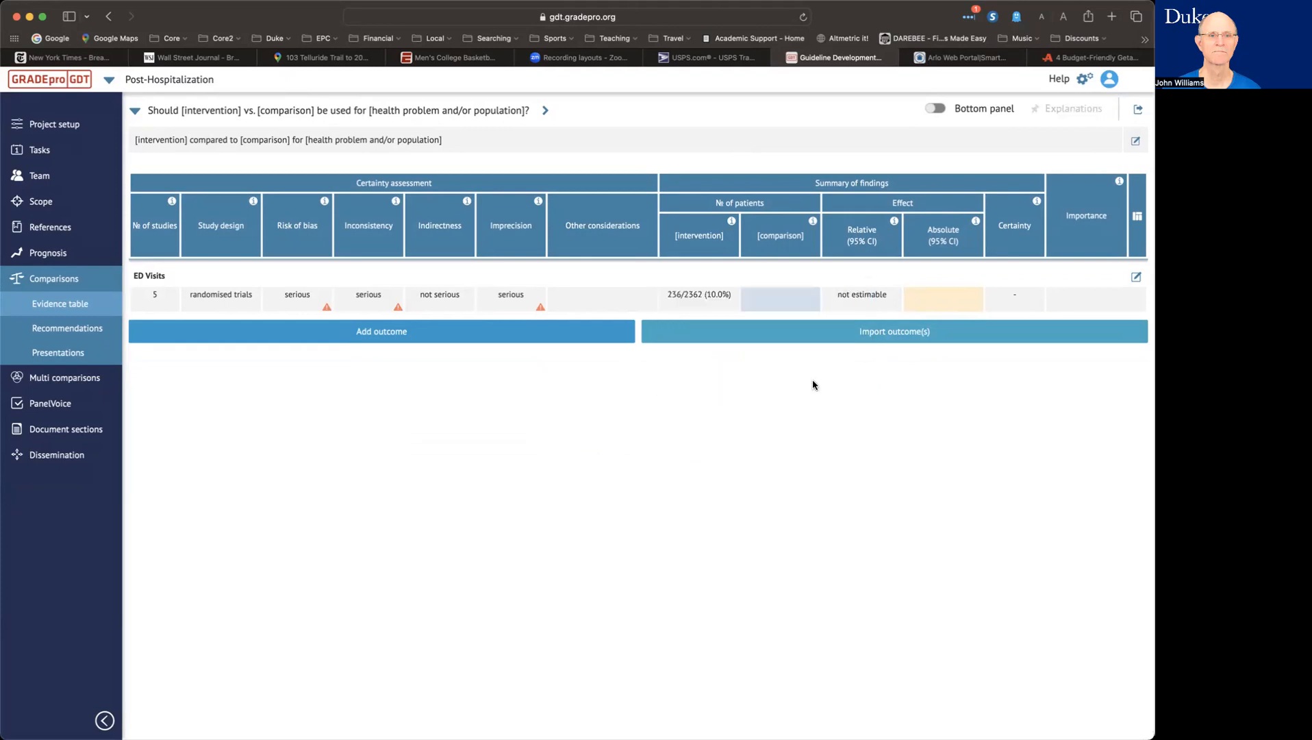
Enter 283 events out of a total of 2362 for the comparison group of ED Visits.
click(788, 312)
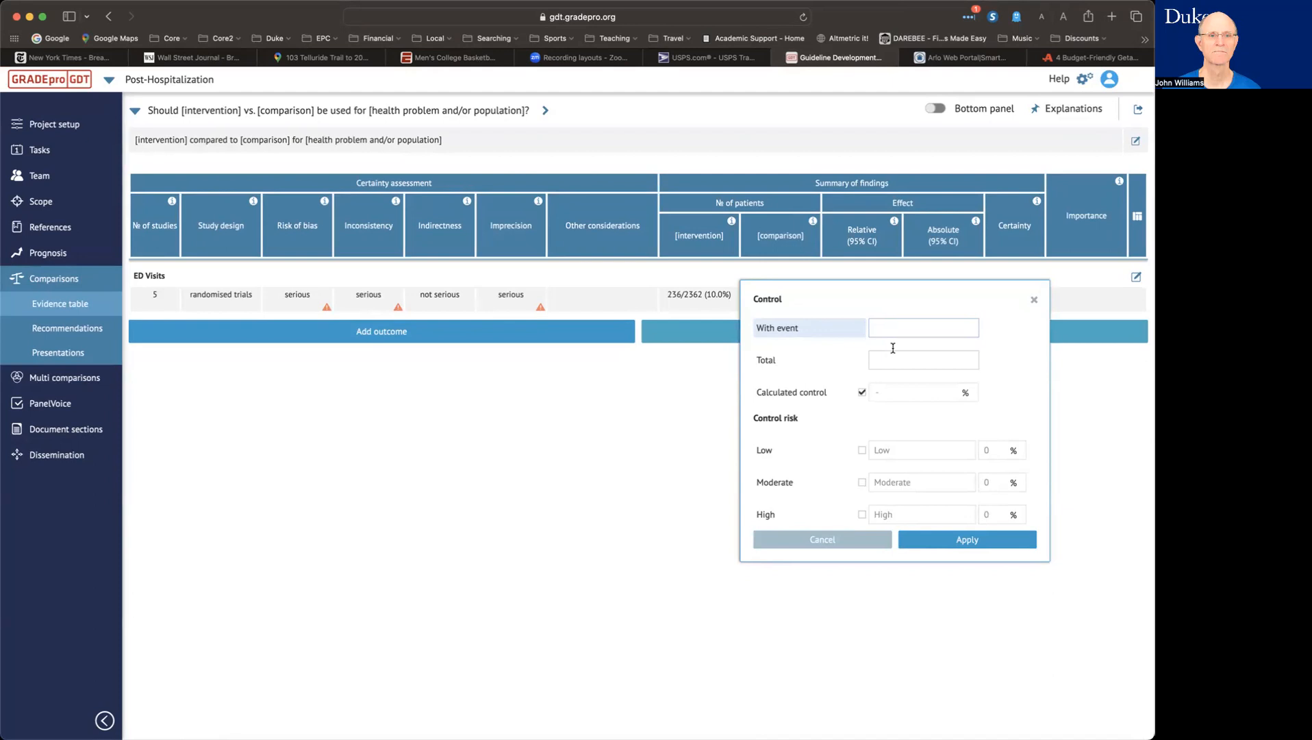
text(283)
click(909, 364)
text(2362)
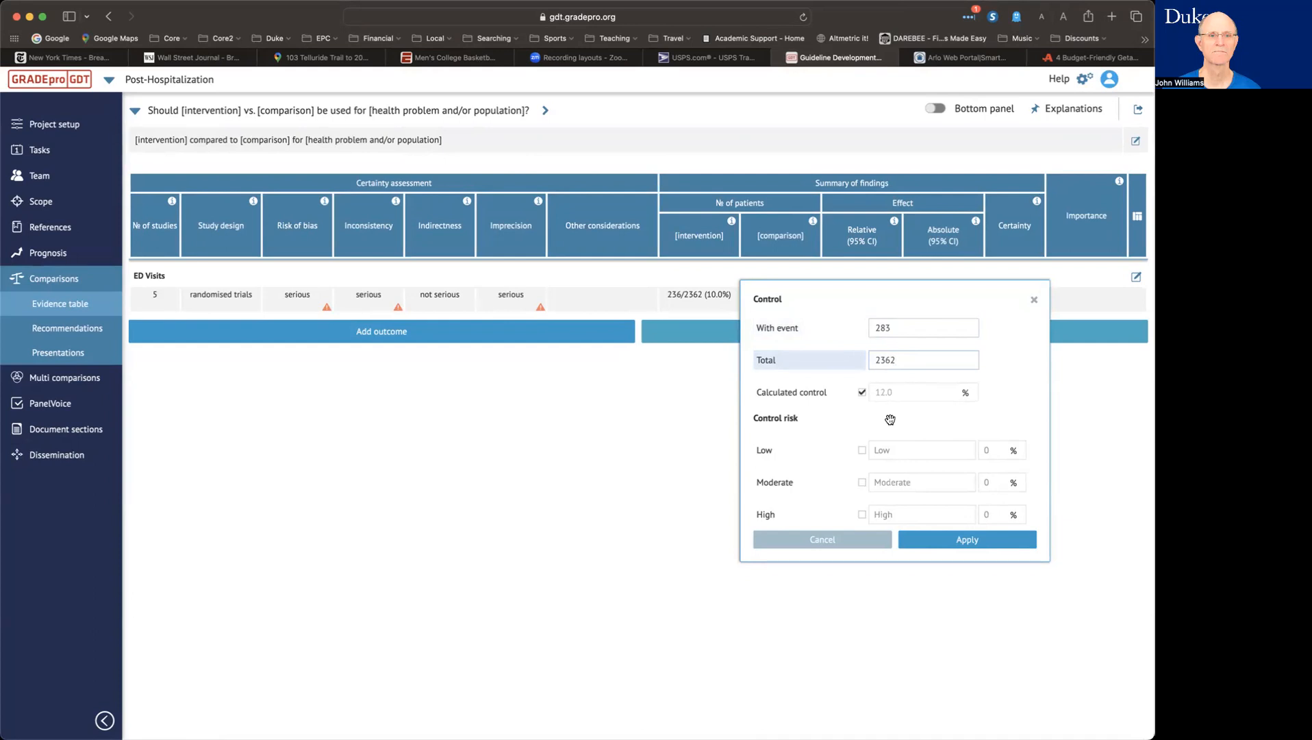
Set the low control risk to 8% and the high control risk to 25%, leave moderate disabled, and apply the control data.
click(863, 450)
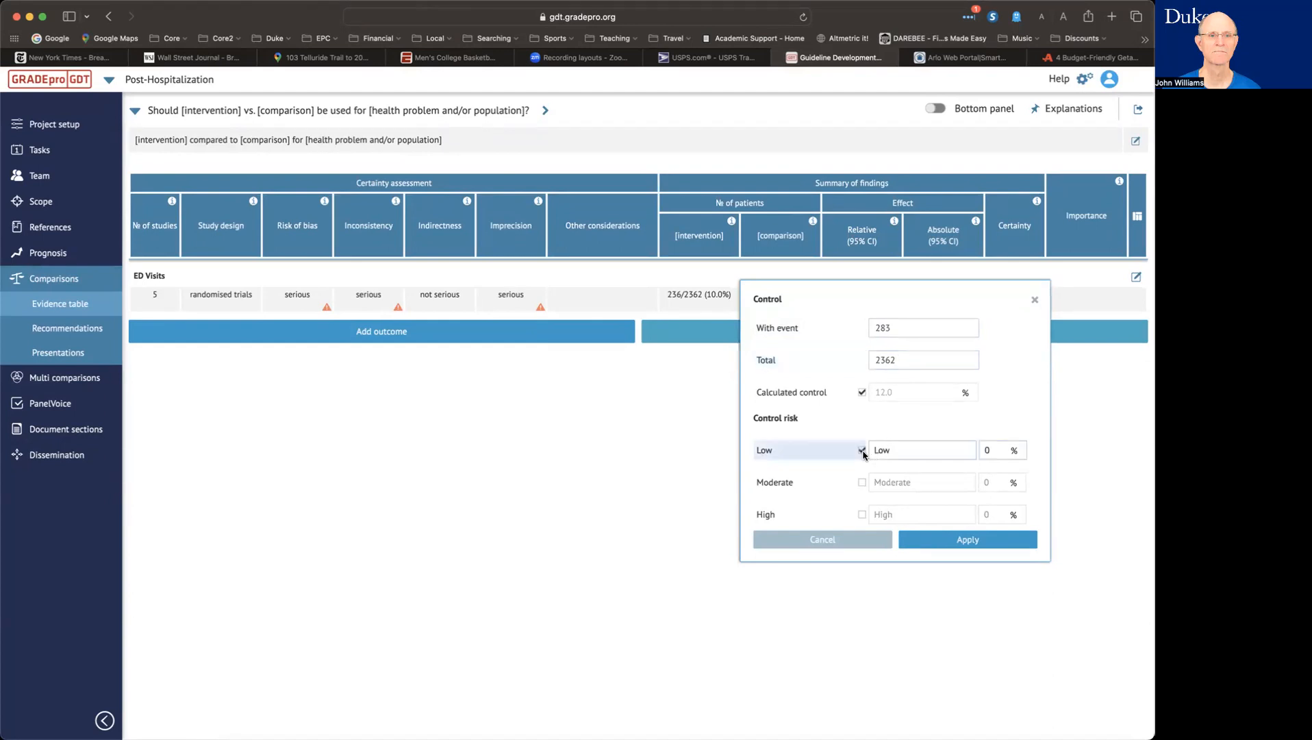
click(862, 483)
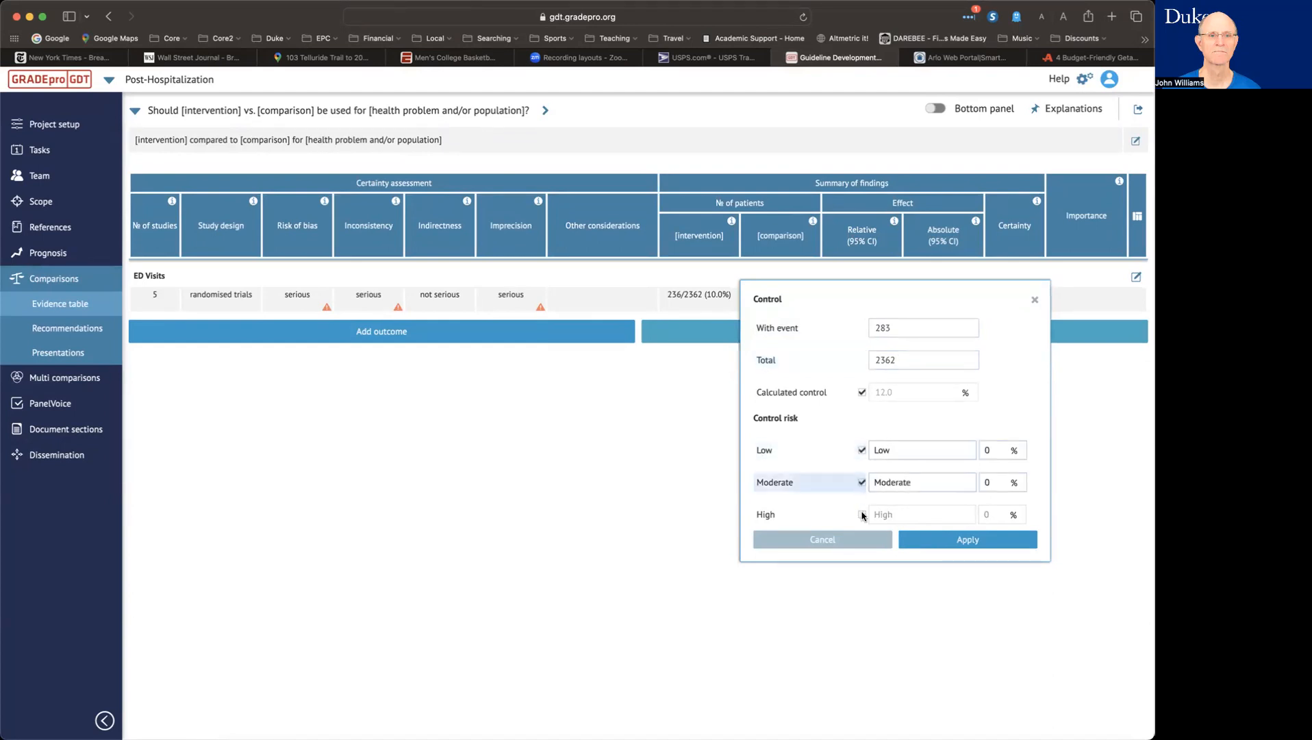
click(862, 514)
click(990, 450)
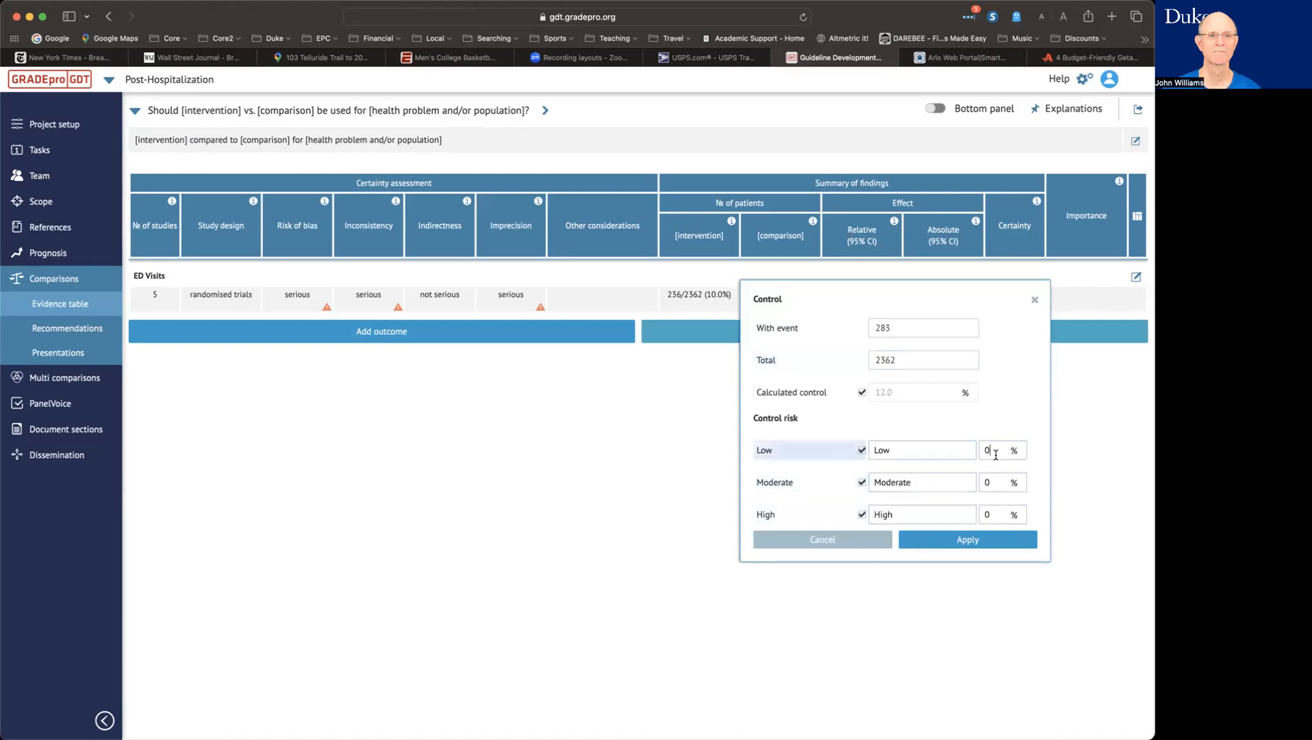
key(BackSpace)
text(8)
click(994, 515)
key(BackSpace)
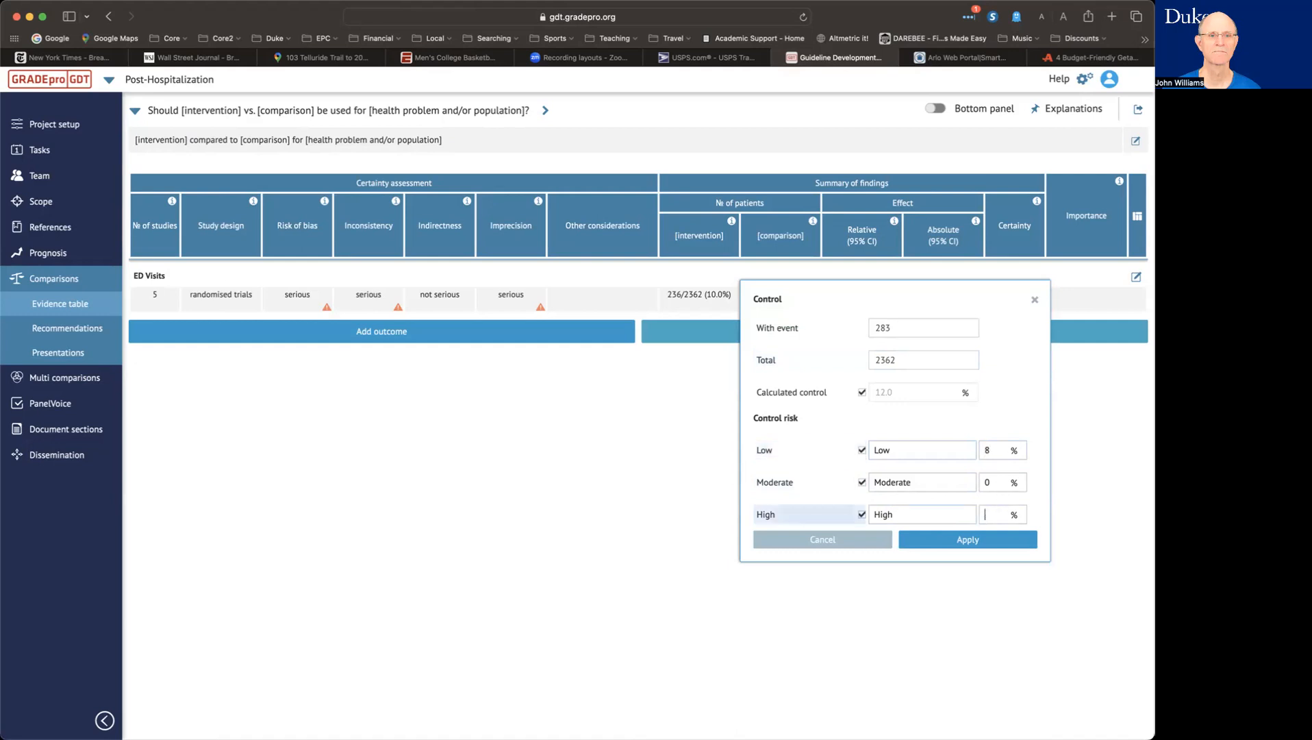
text(25)
click(990, 544)
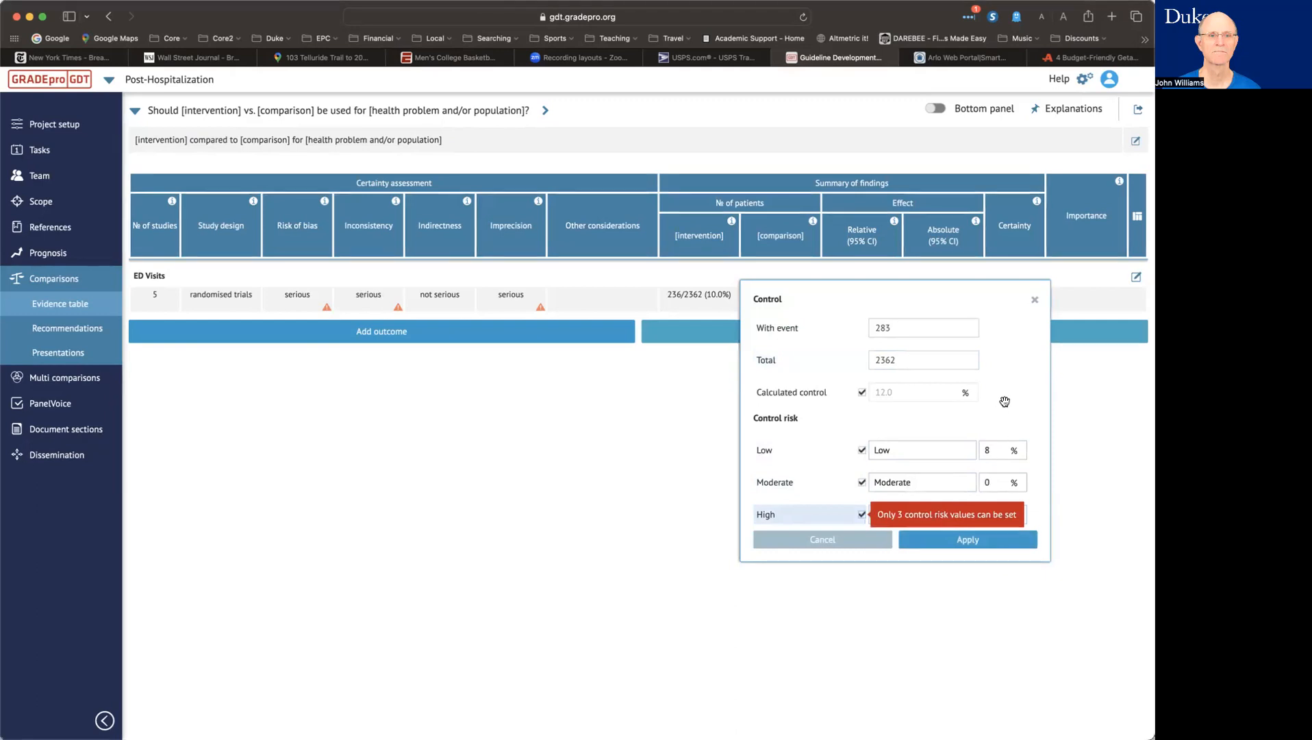
click(863, 481)
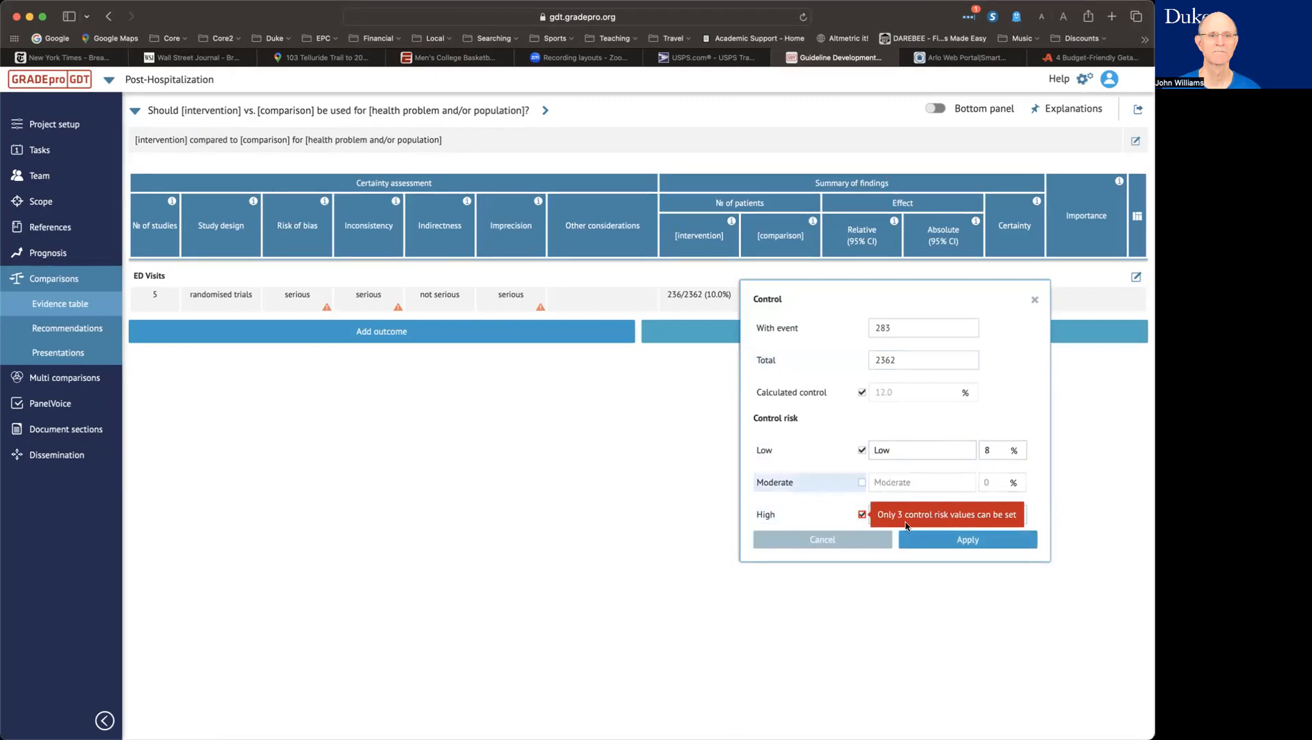
click(931, 541)
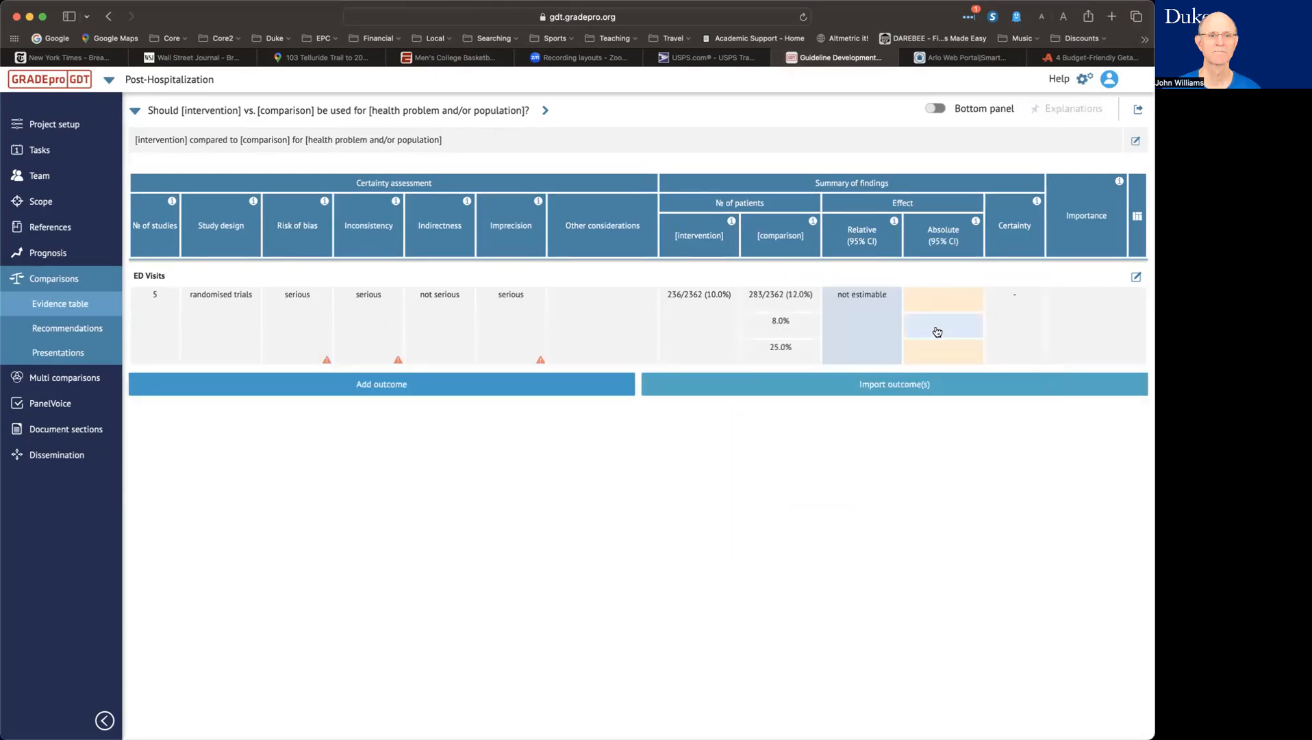
Set the relative effect for ED Visits to an OR of 1.04 with a 95% CI from 0.83 to 1.30.
click(878, 297)
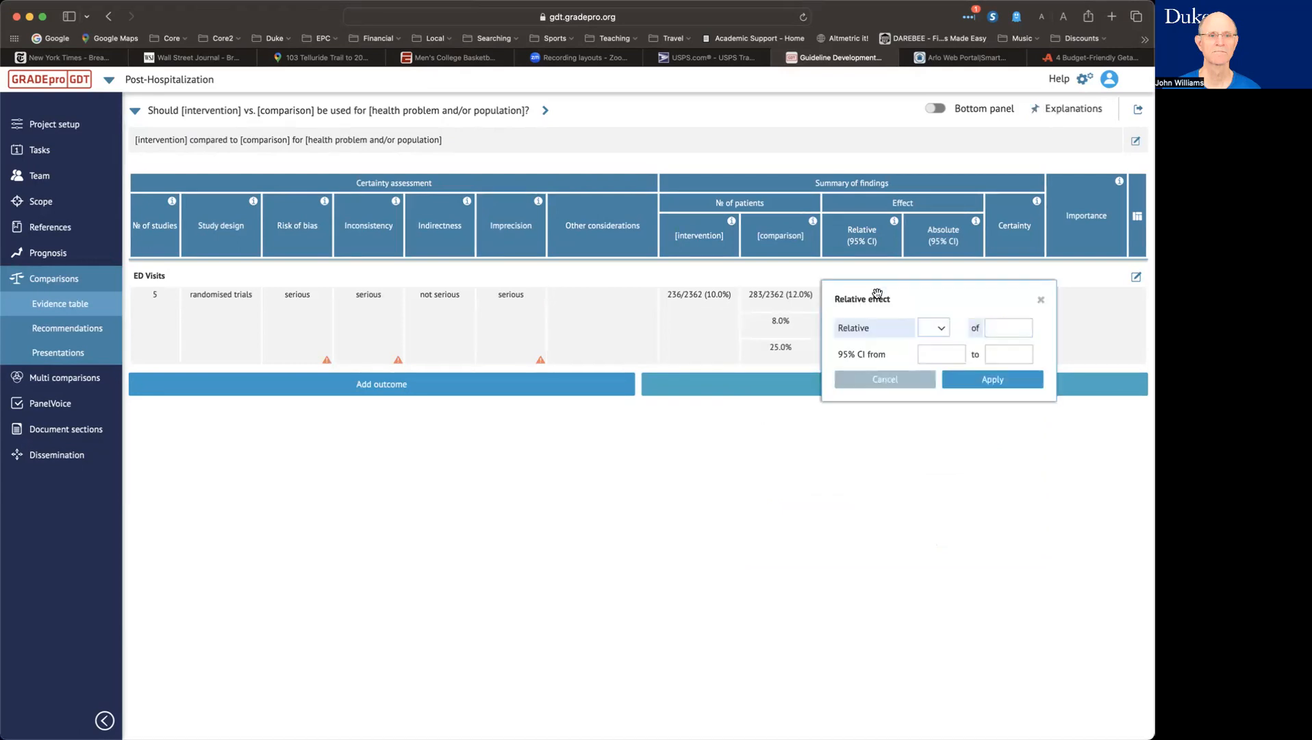
click(936, 329)
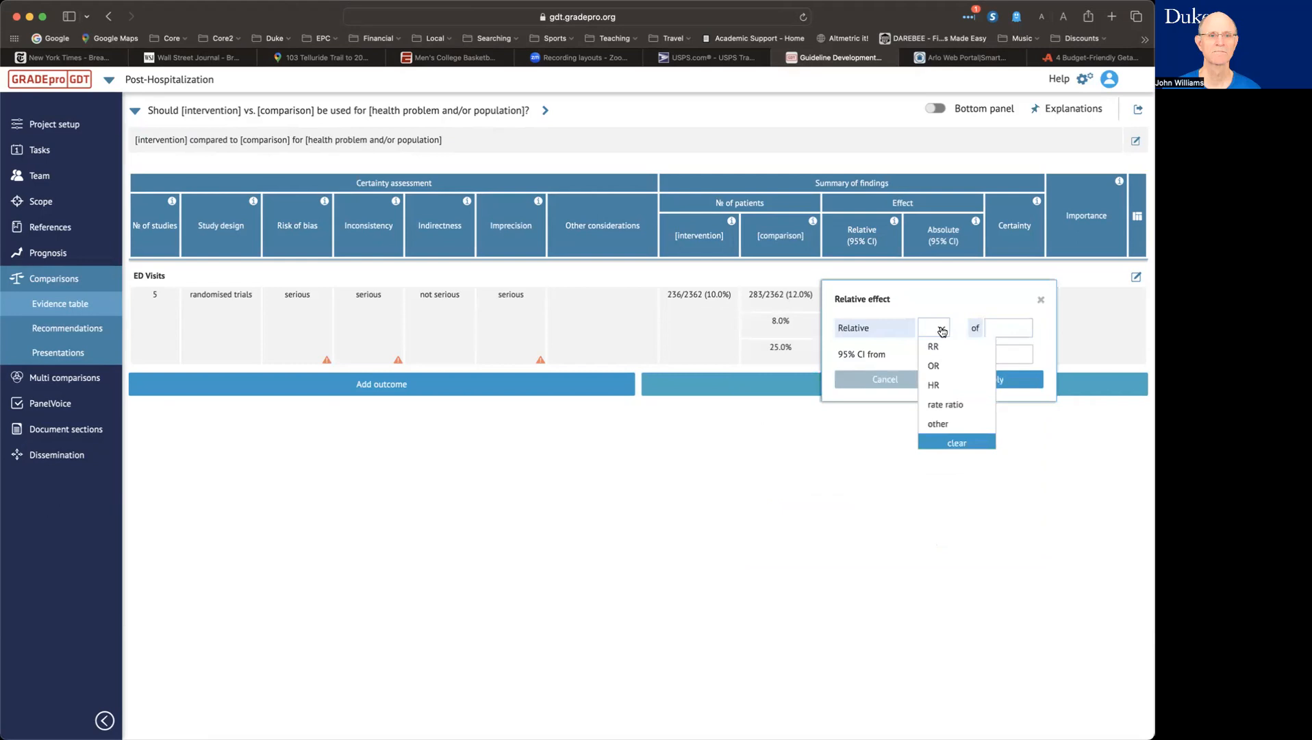
click(934, 365)
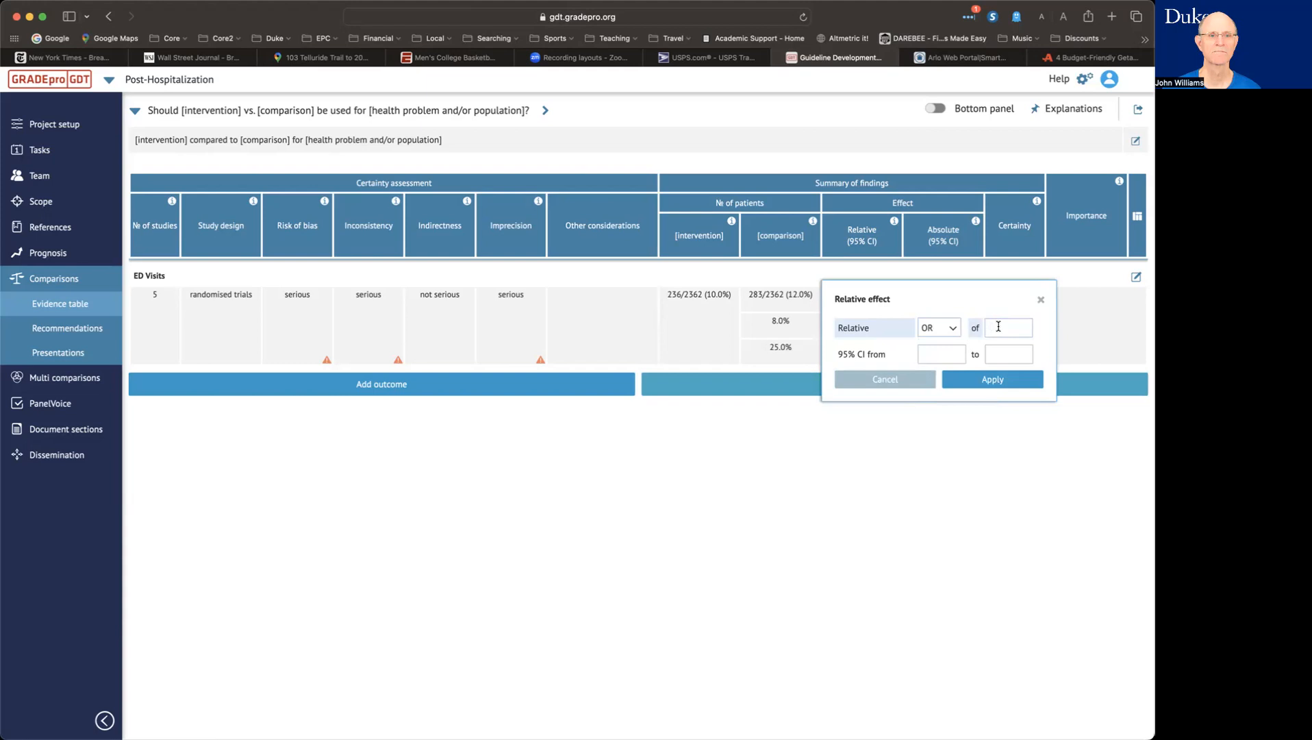
text(1.04)
click(942, 356)
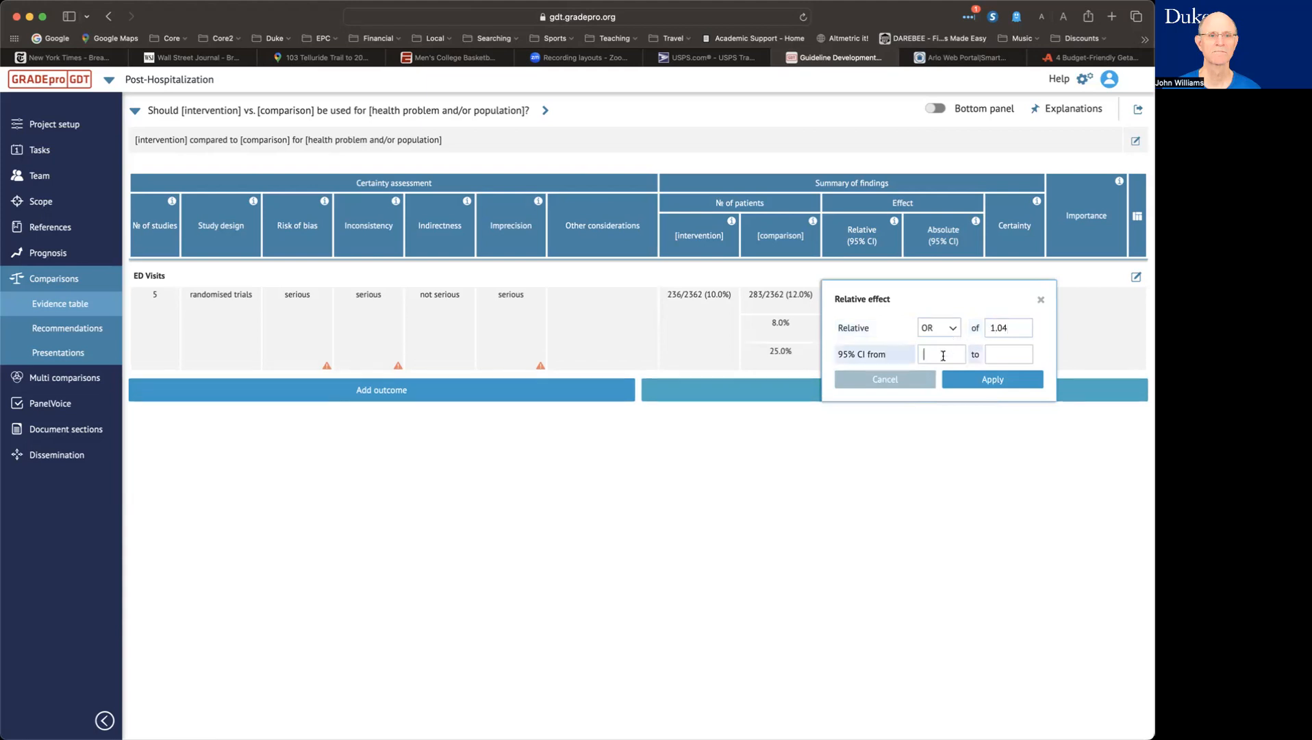
text(0.83)
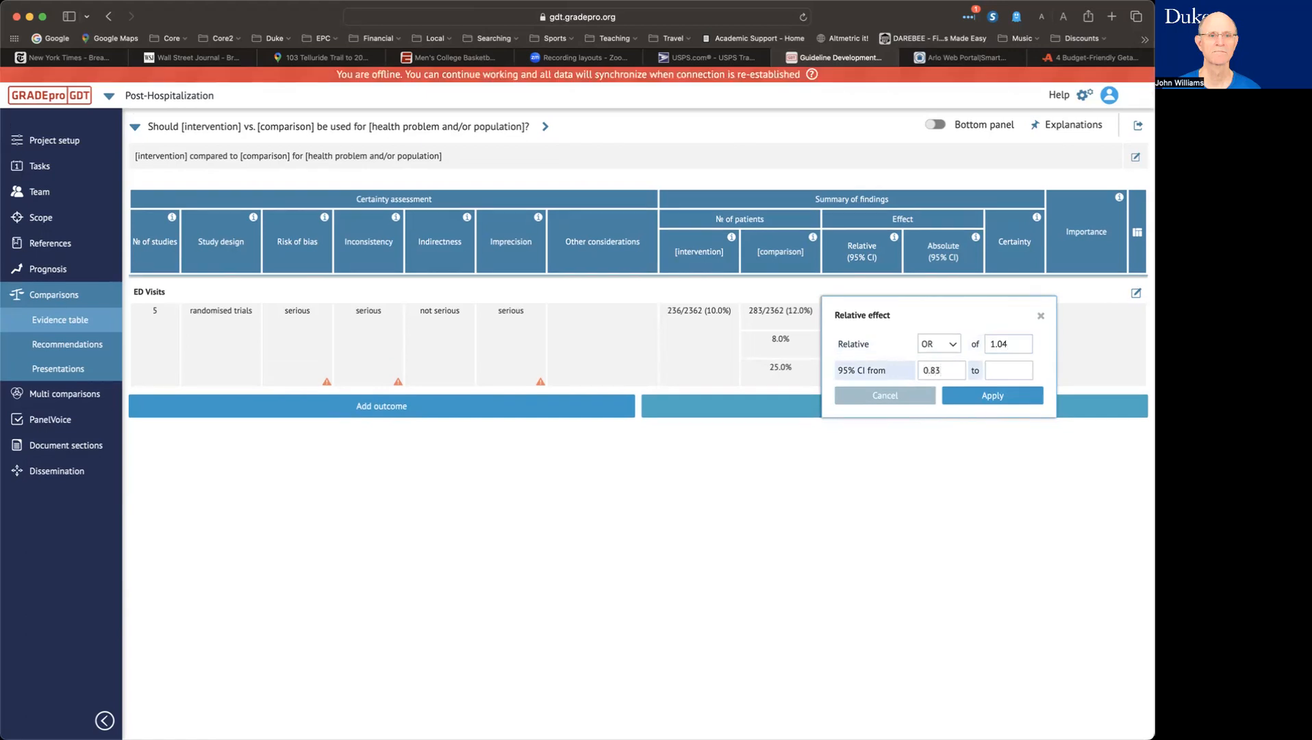
click(995, 369)
text(1.30)
click(1007, 397)
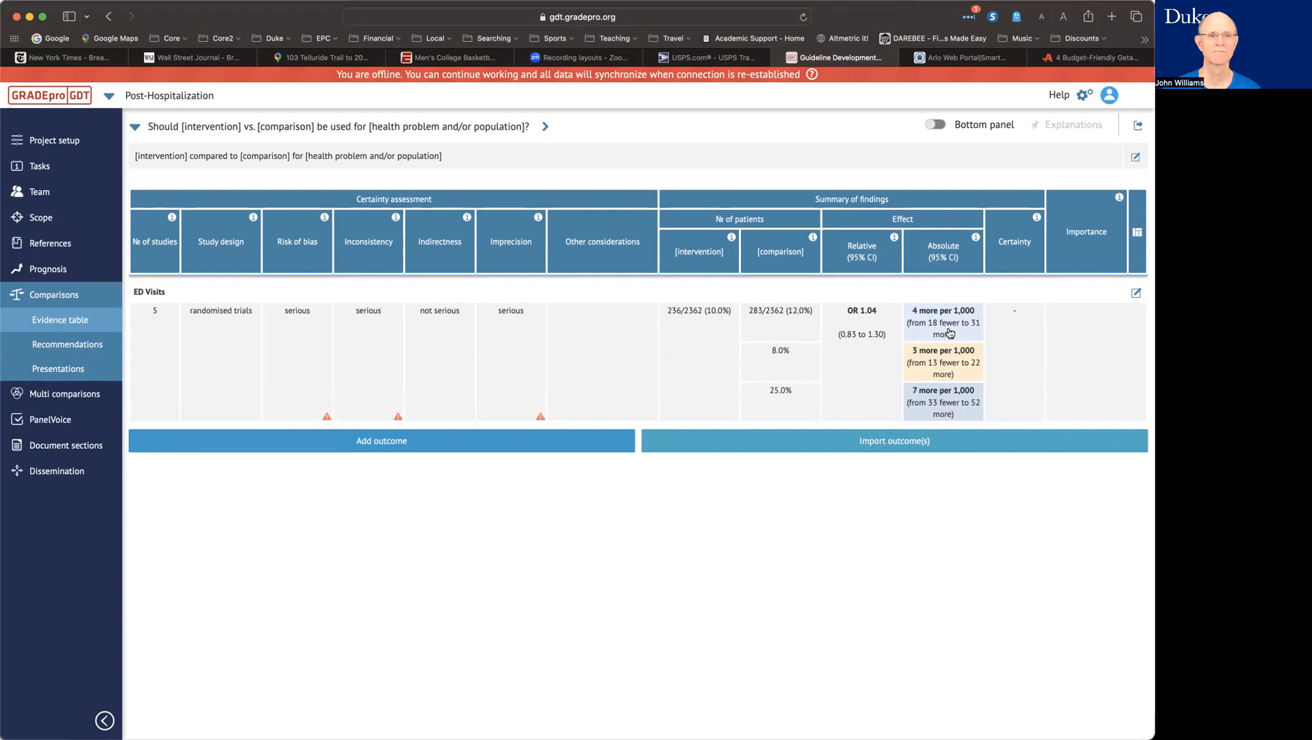
Add a new outcome below ED Visits in the evidence table.
click(950, 333)
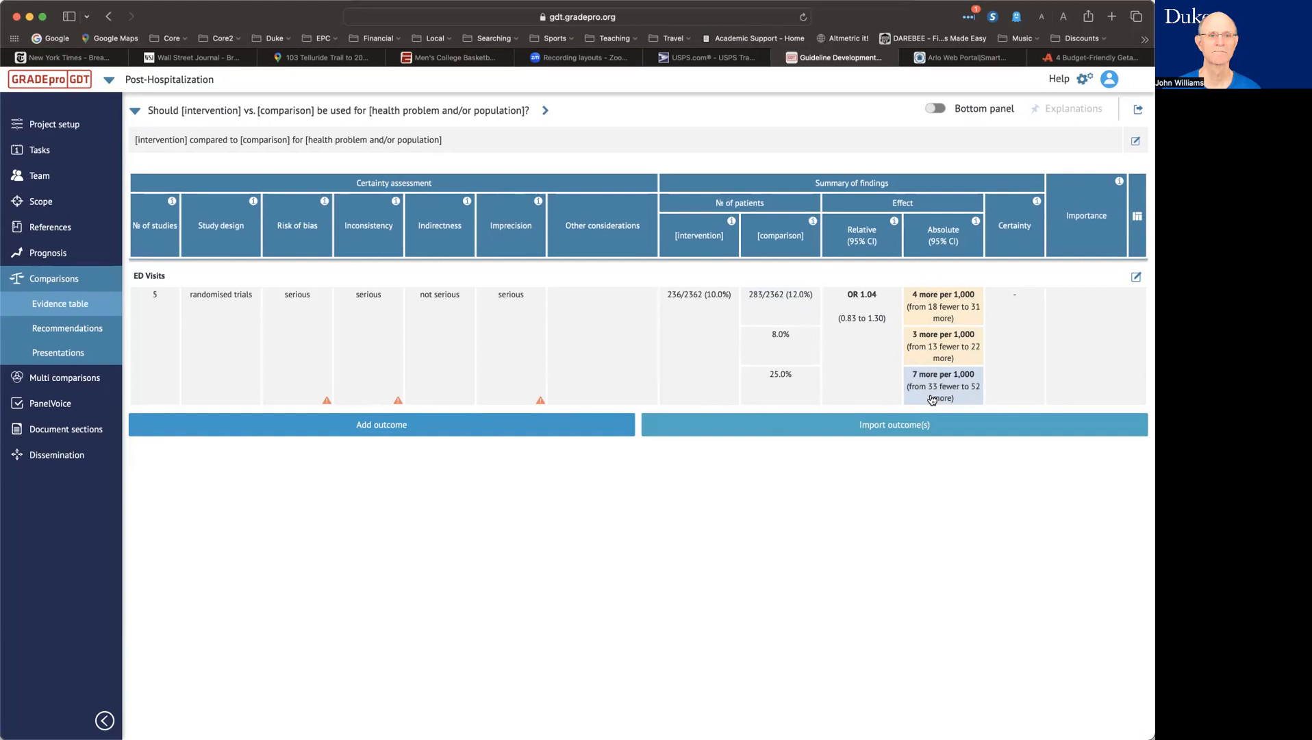
click(484, 430)
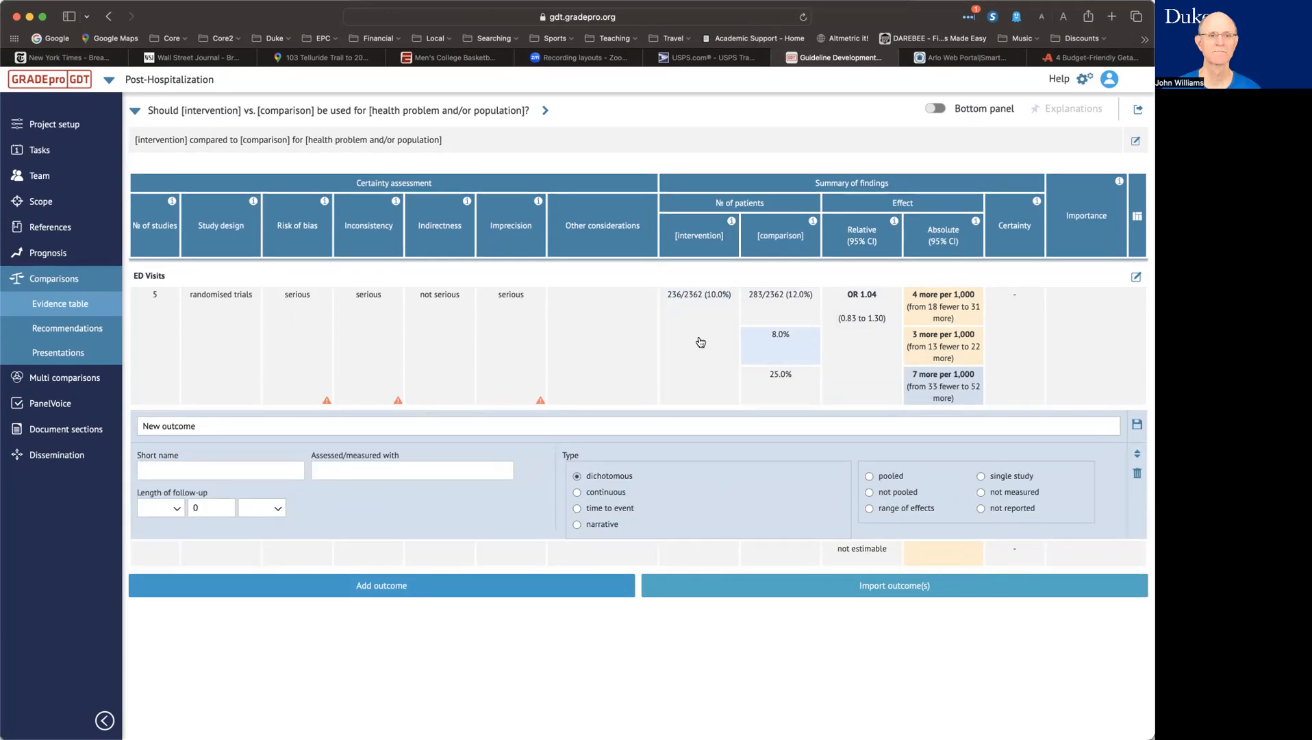
mouse_move(540, 405)
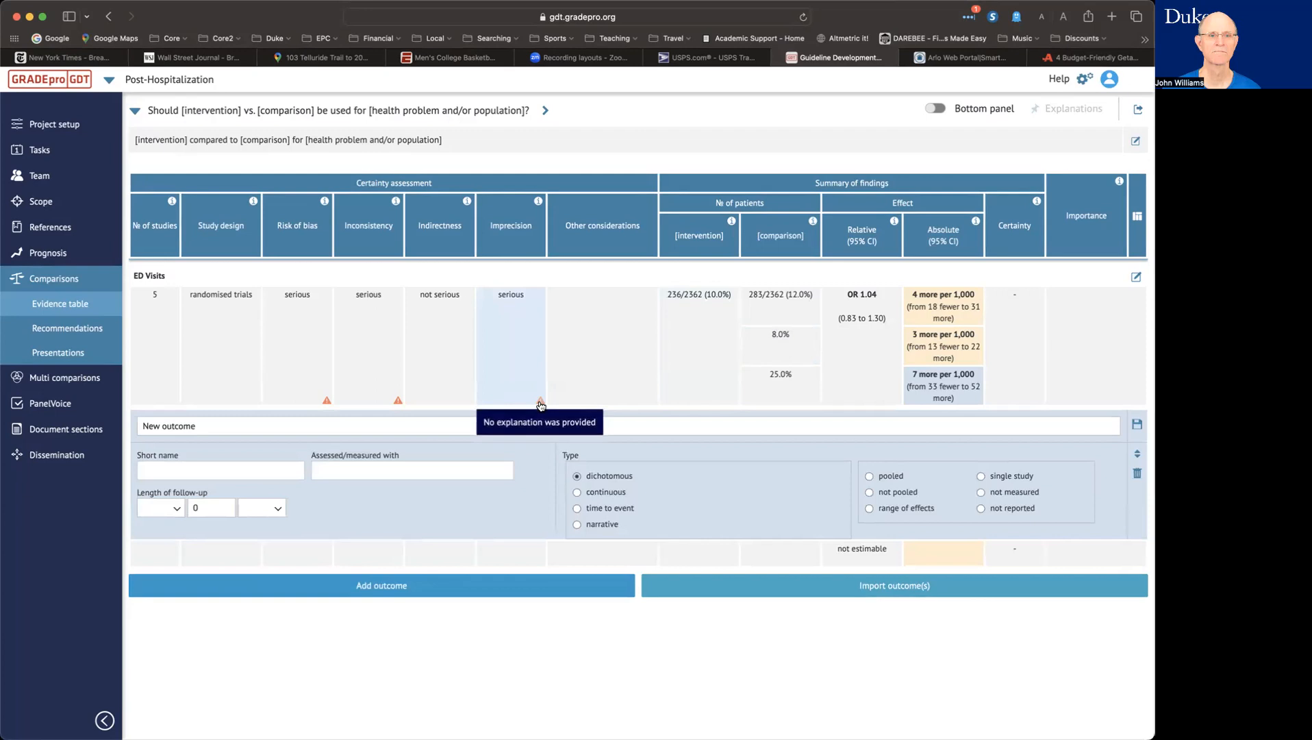